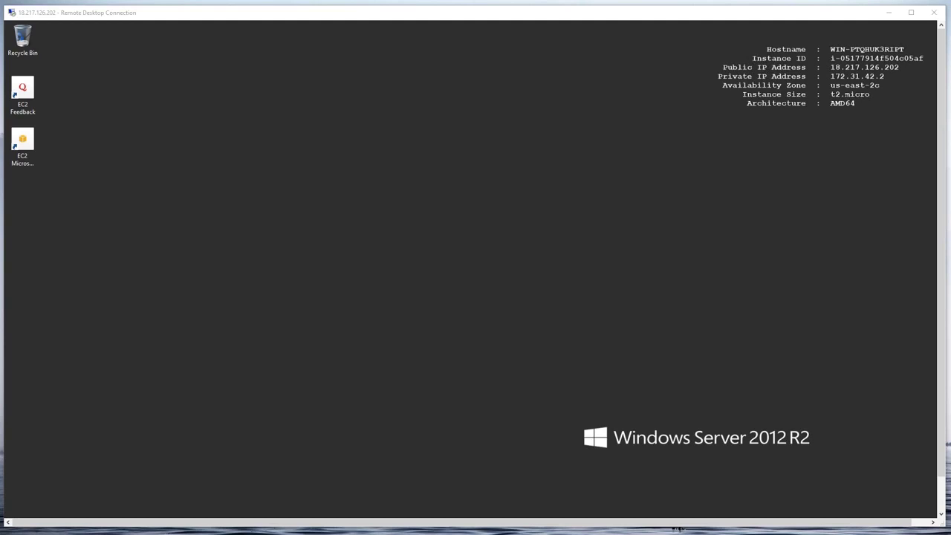
Leave the NSClient++ download page and return to the remote server session
key(alt+Tab)
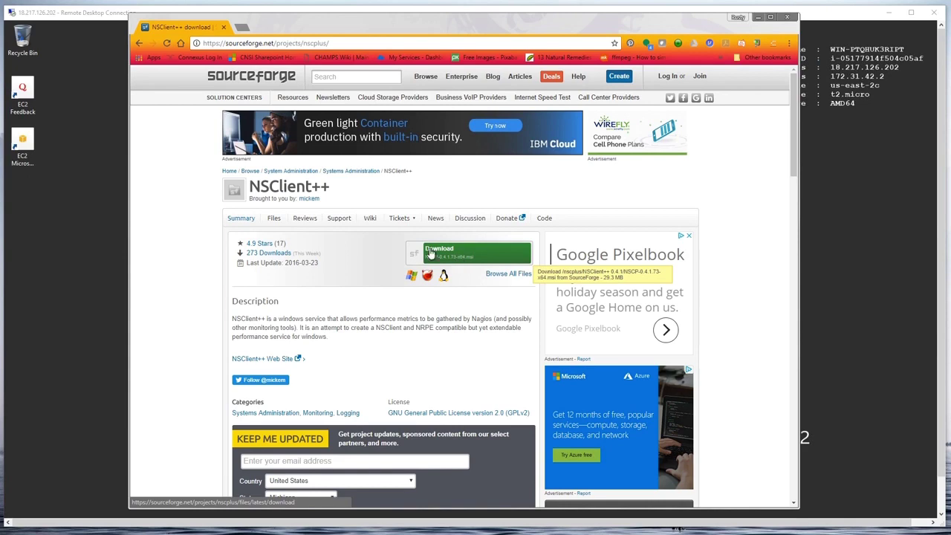
click(758, 16)
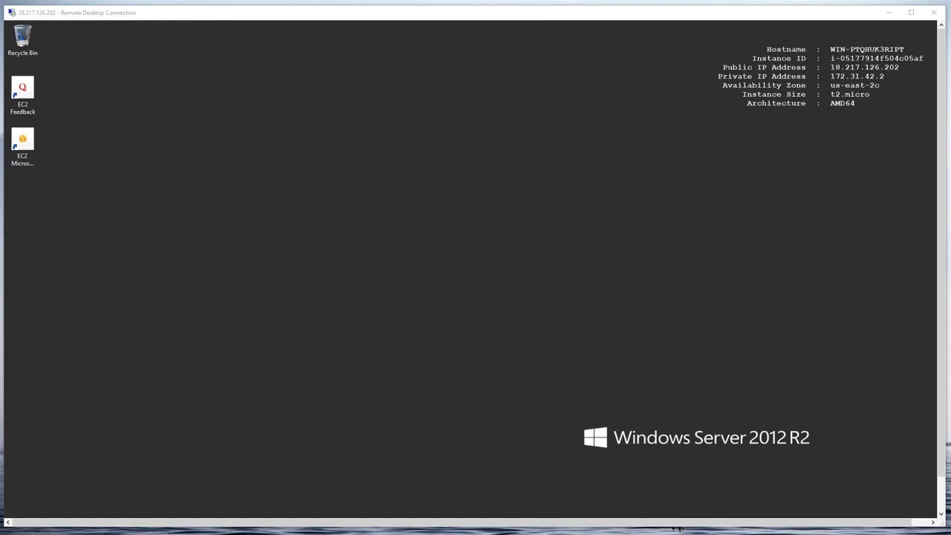
click(344, 254)
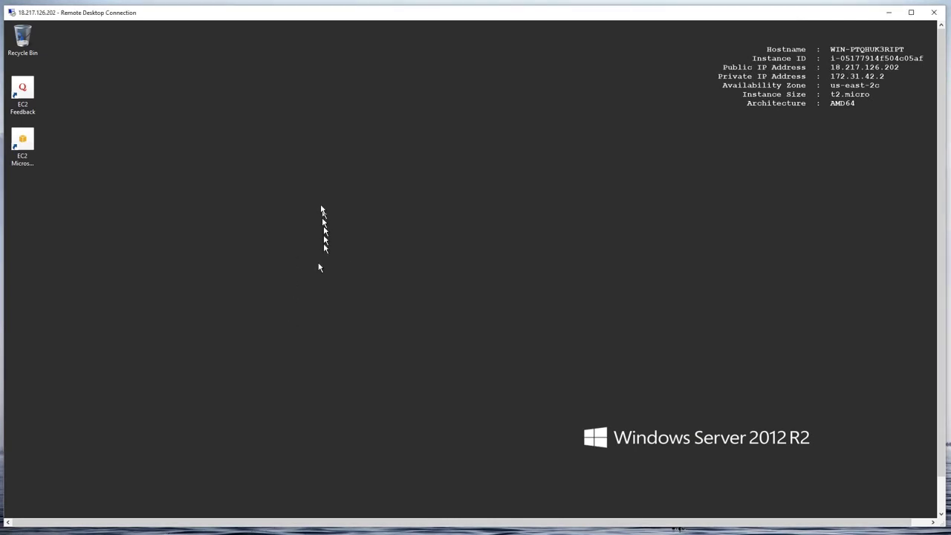
Paste NSCP-0.4.1.73-x64.msi onto the remote desktop and launch the installer
right_click(294, 226)
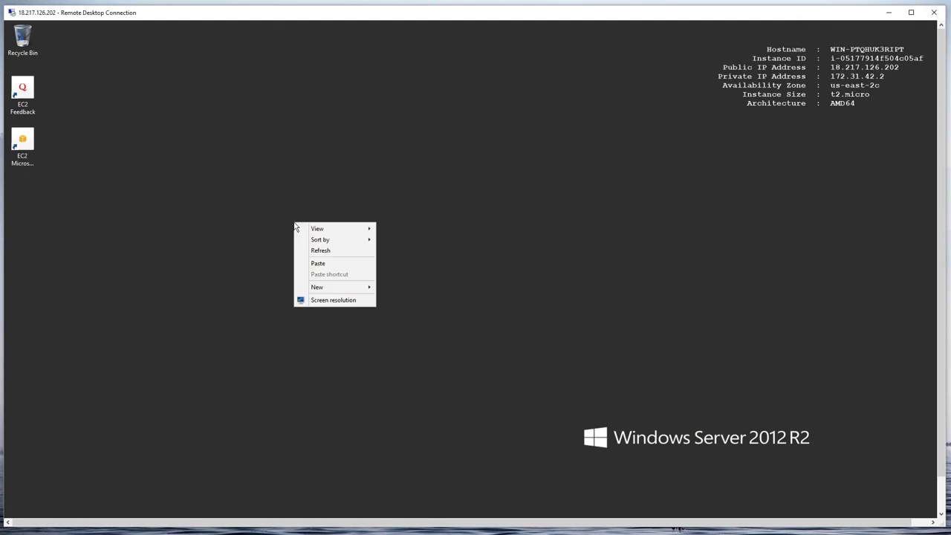
click(328, 263)
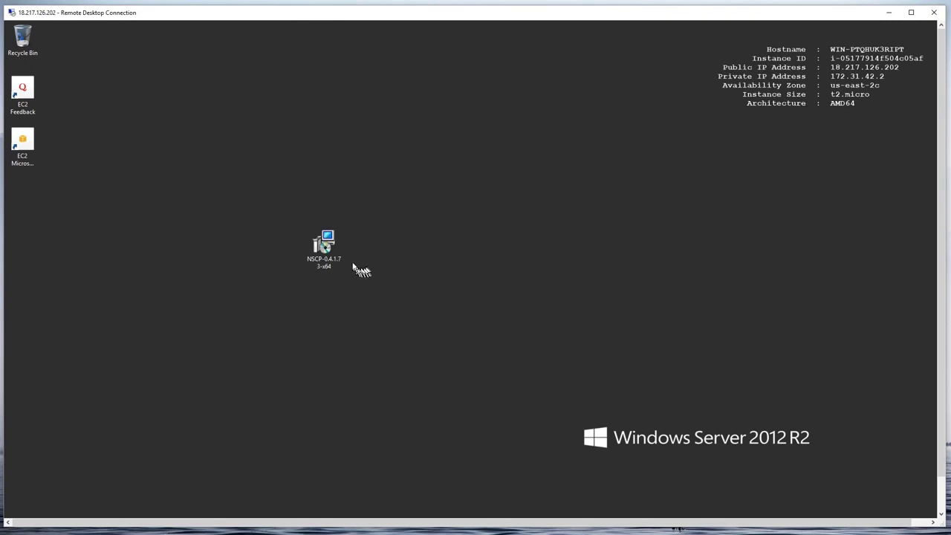
double_click(320, 253)
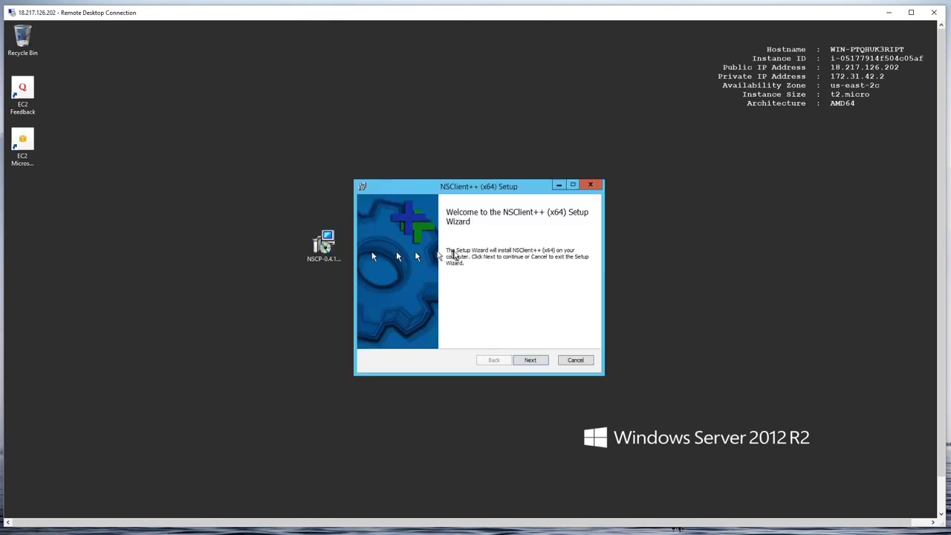
Accept the NSClient++ license, choose the Typical setup, and keep the default config file
click(531, 360)
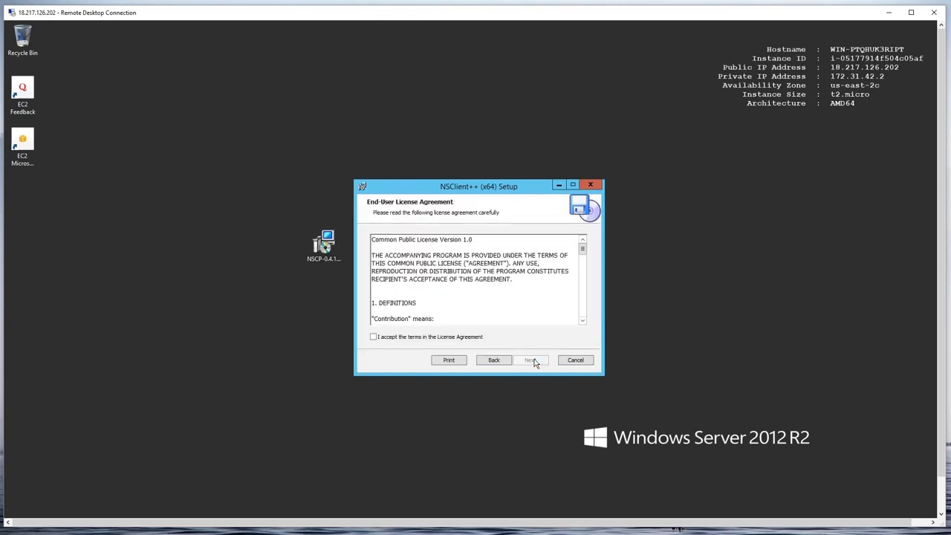
click(402, 339)
click(529, 360)
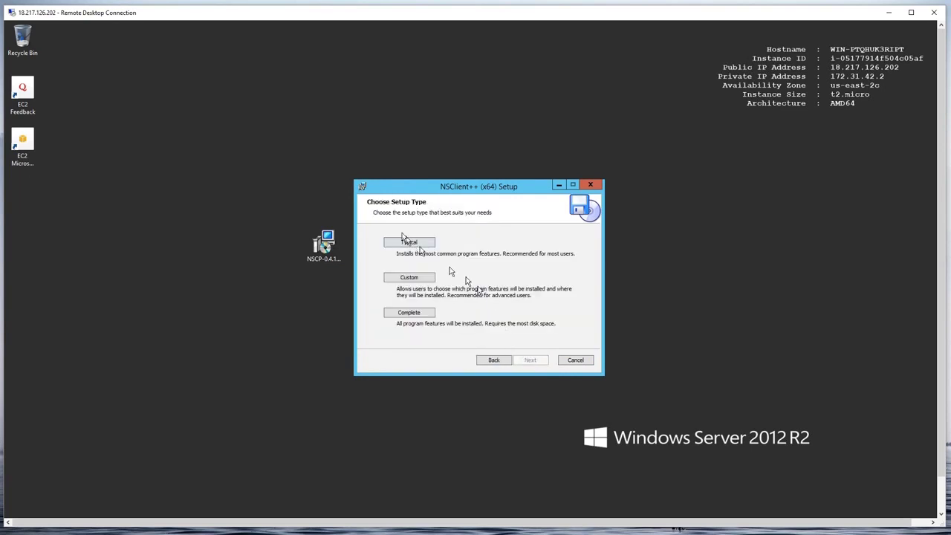
click(415, 250)
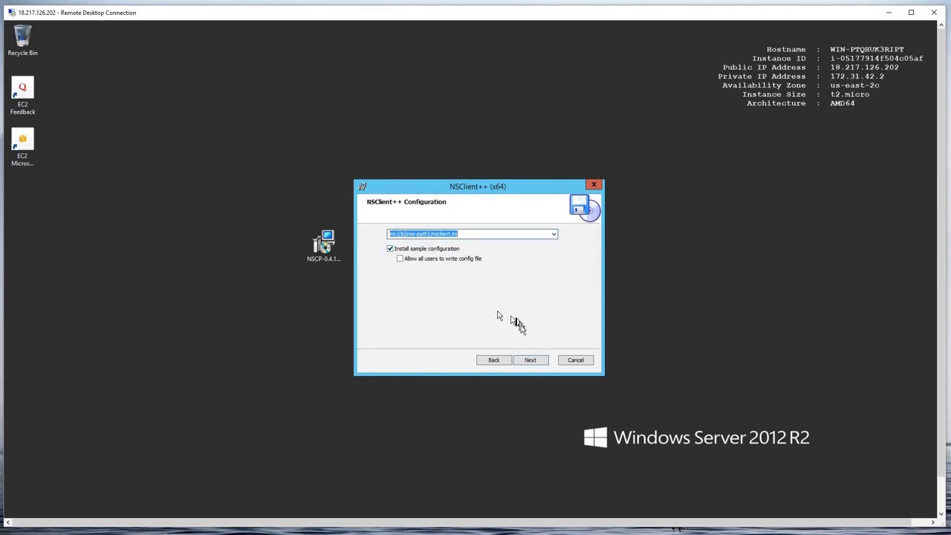
click(530, 360)
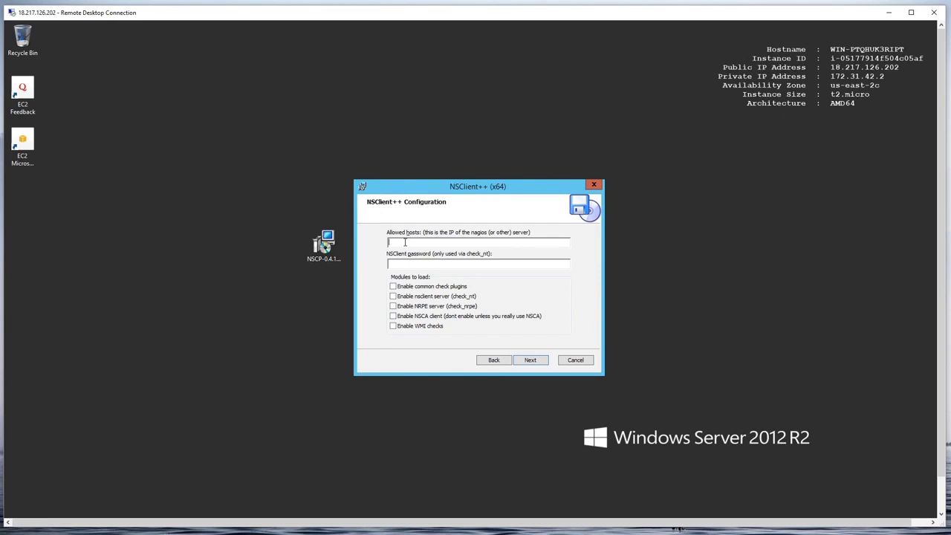
Allow host 97.91.60.226, enter the check_nt password, and enable common plugins, check_nt, NRPE and WMI
click(394, 290)
click(393, 297)
click(393, 306)
click(394, 327)
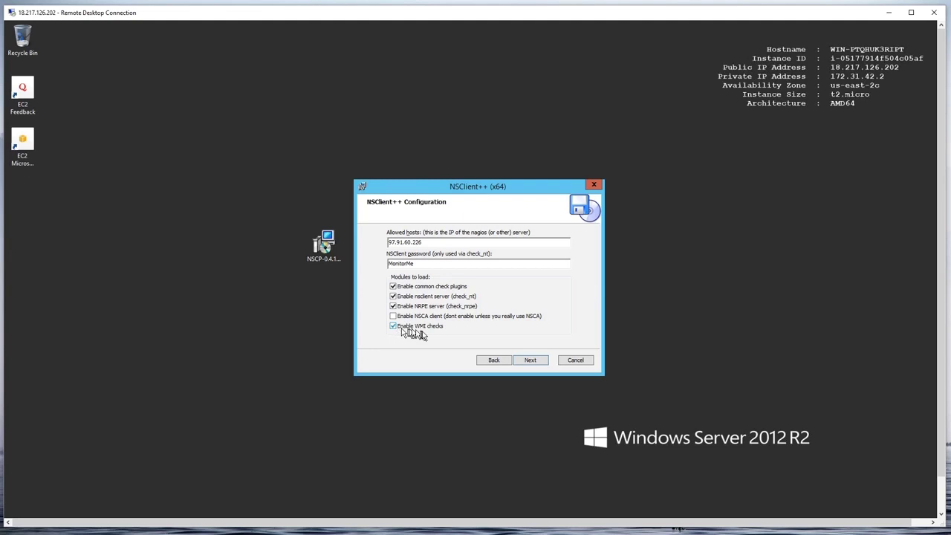
click(531, 360)
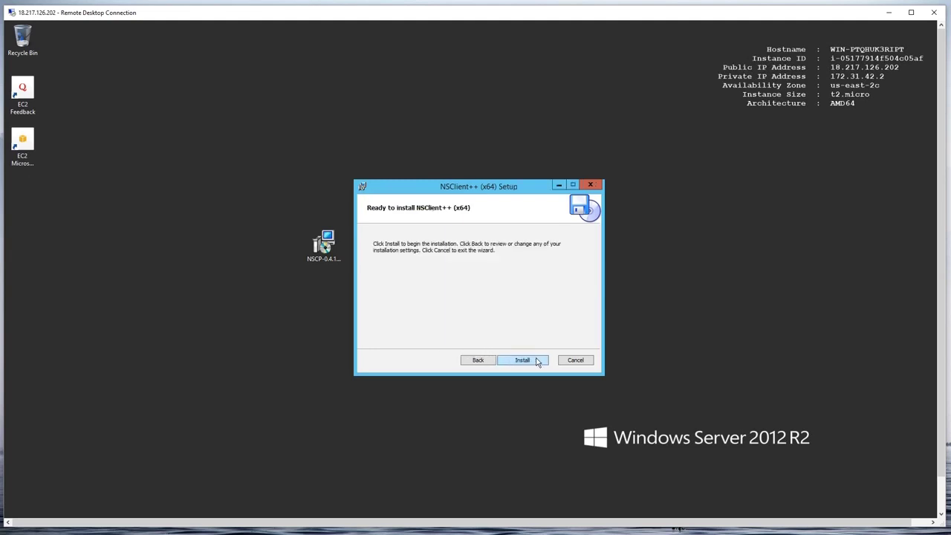
Install NSClient++, close the finished wizard, and bring the EC2 Security Groups console into view
click(538, 362)
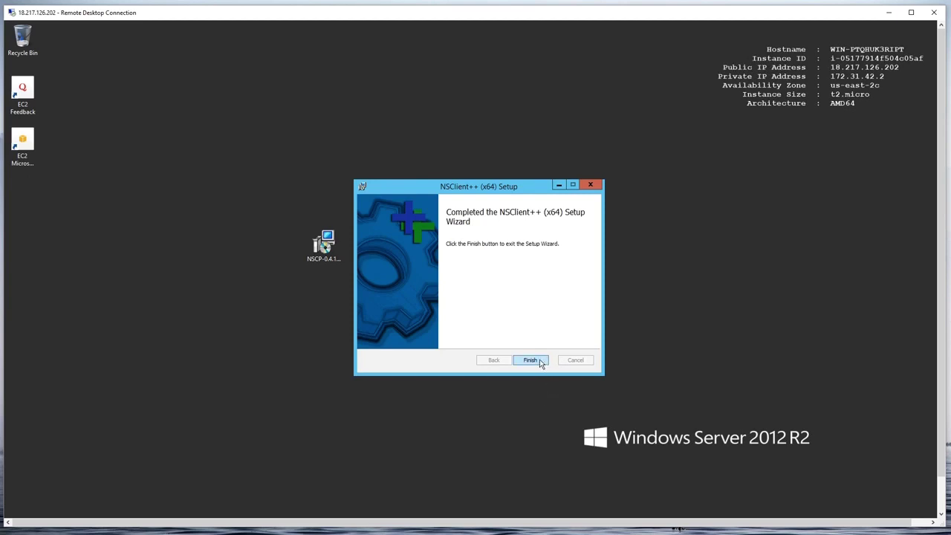
click(540, 363)
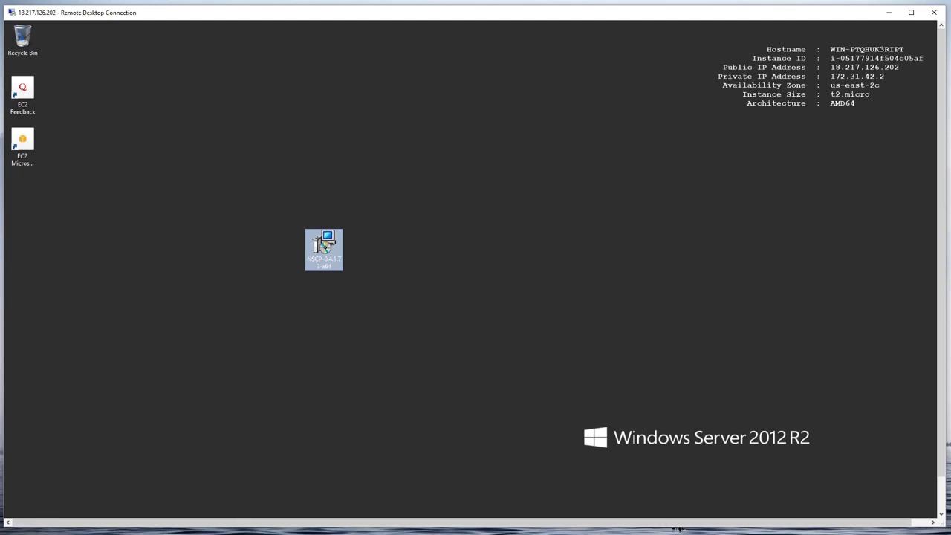
drag(677, 530, 478, 37)
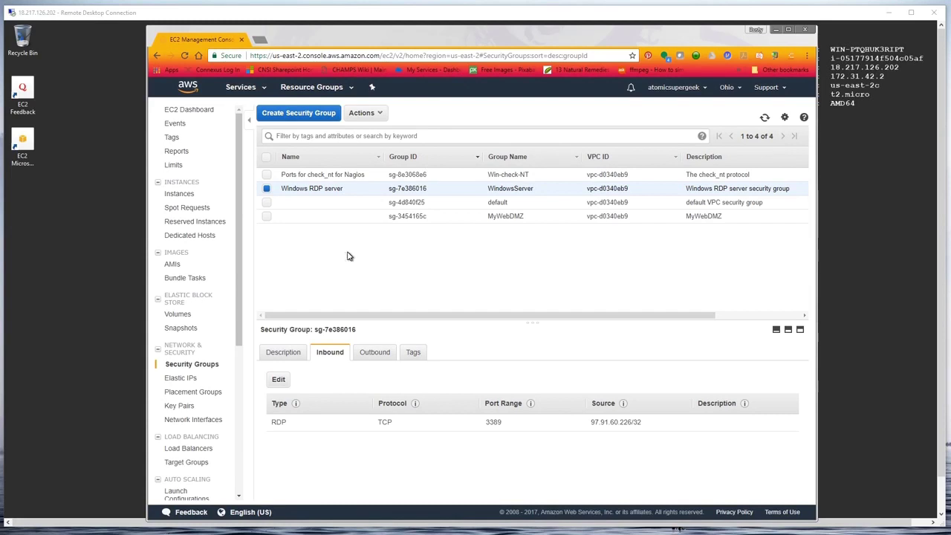
Review the 'Ports for check_nt for Nagios' inbound rules (TCP 12489, ICMP), then hide Chrome
click(307, 175)
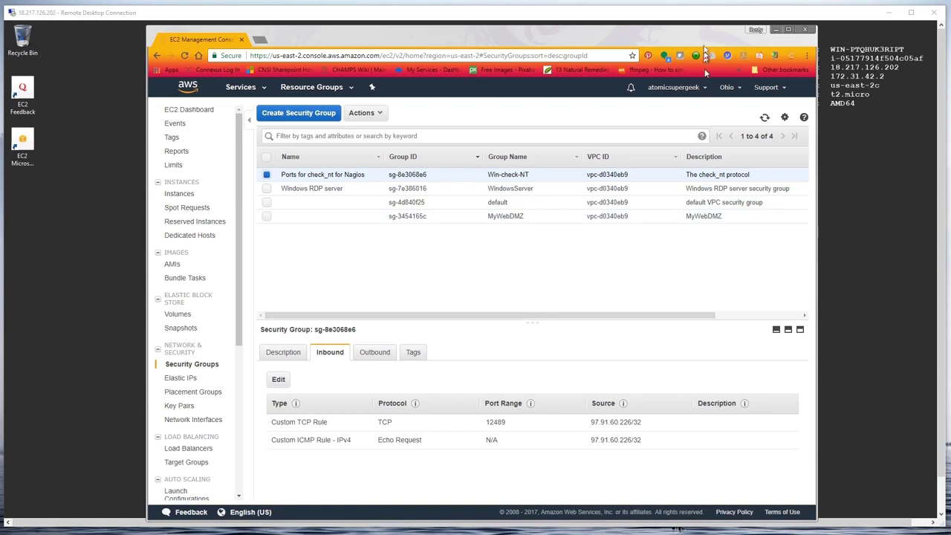
click(771, 31)
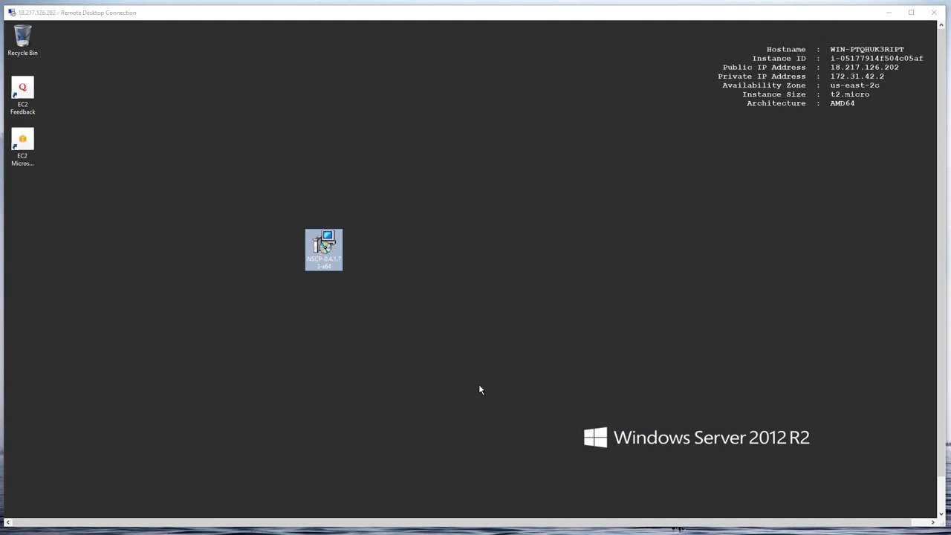
Switch to the CentOS Nagios VM and open /etc/nagios/objects/commands.cfg in Emacs
click(891, 16)
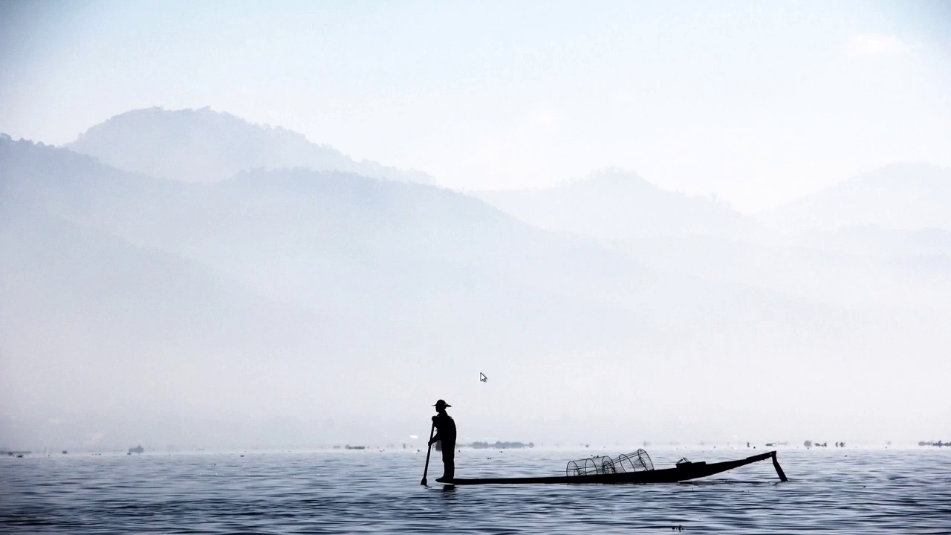
key(alt+Tab)
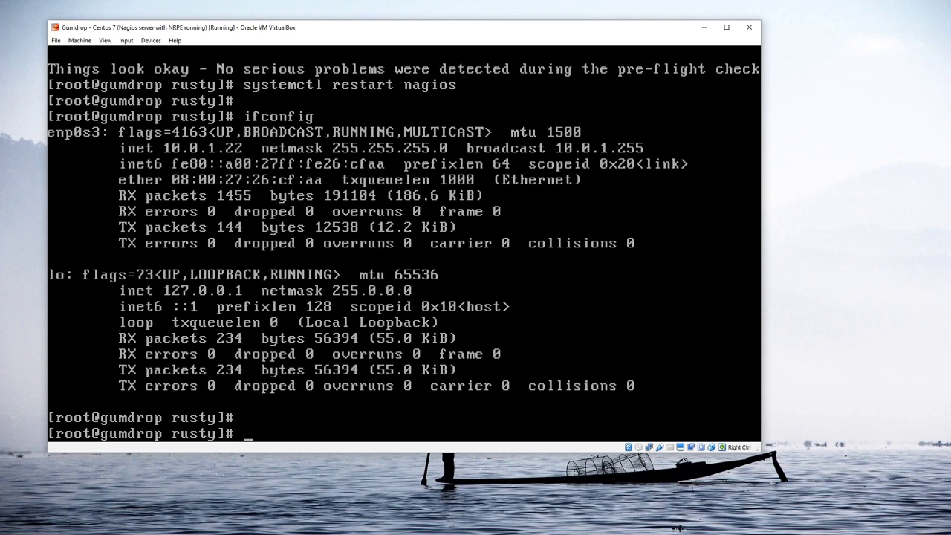
text(emacs /etc/nagios)
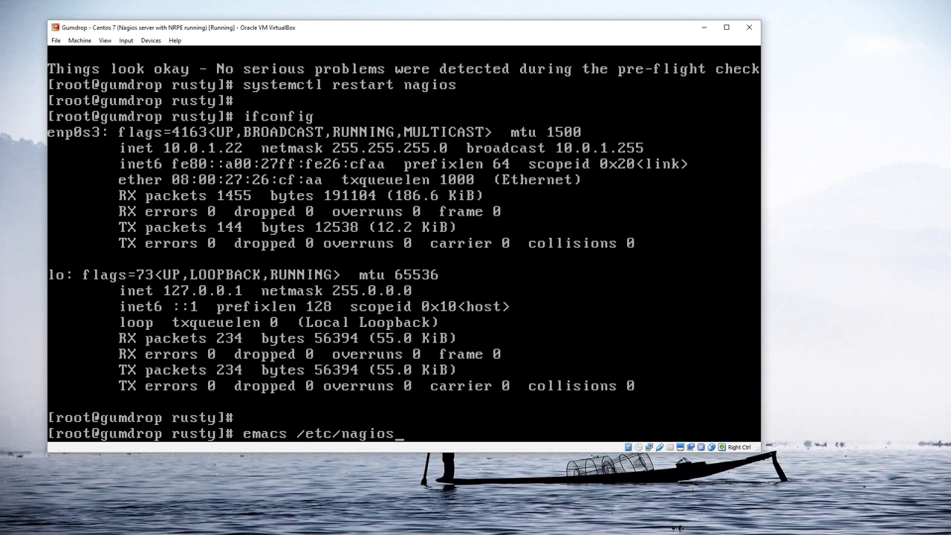
text(/ob)
key(Tab)
text(com)
key(Tab)
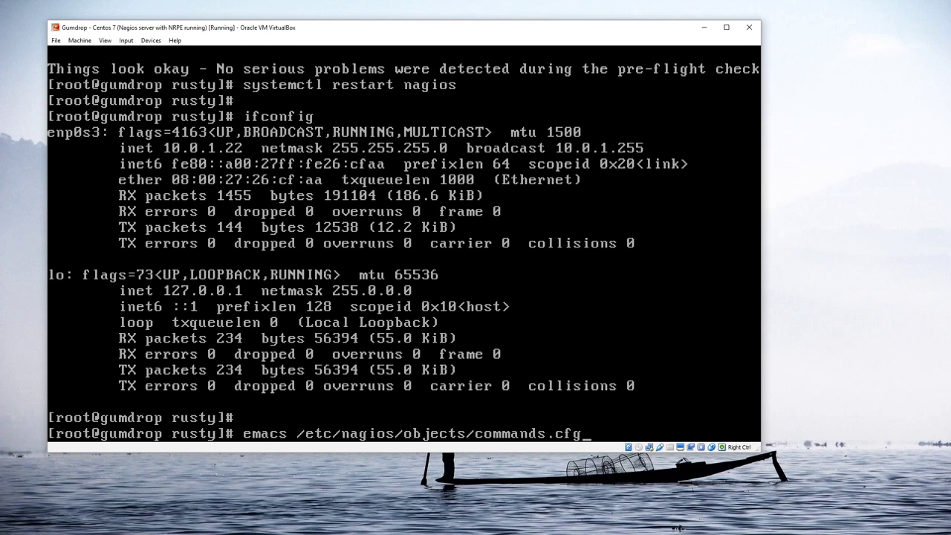
key(Return)
key(Up)
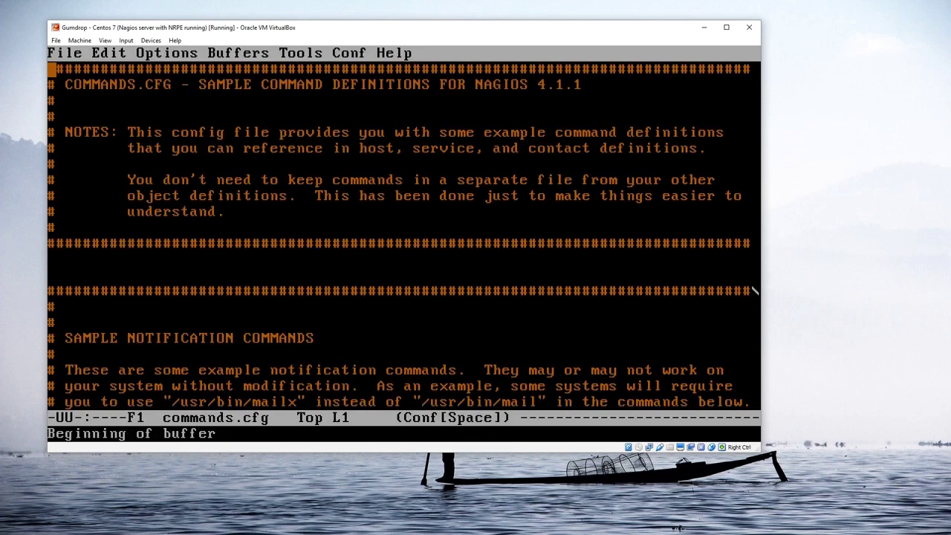
Find the check_nt command definition and add the -s option with the NSClient password
key(ctrl+s)
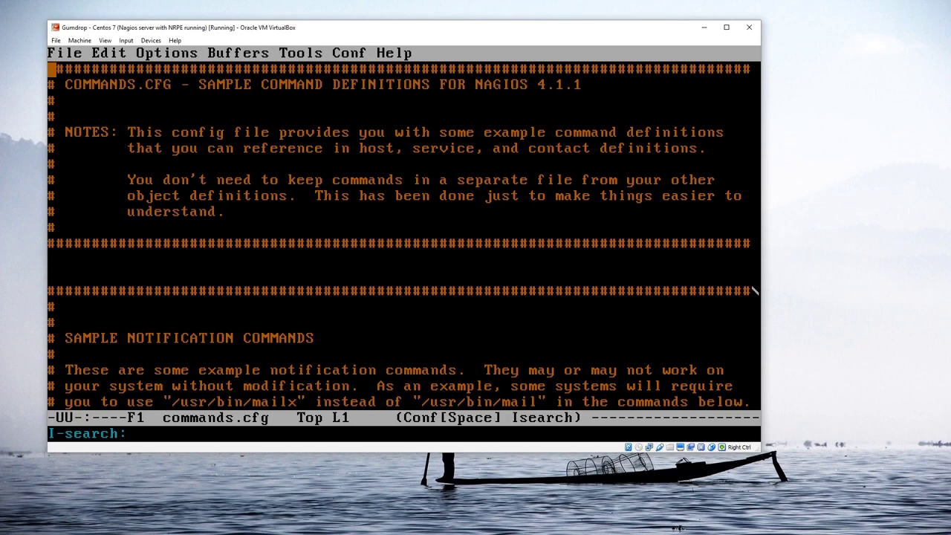
text(check)
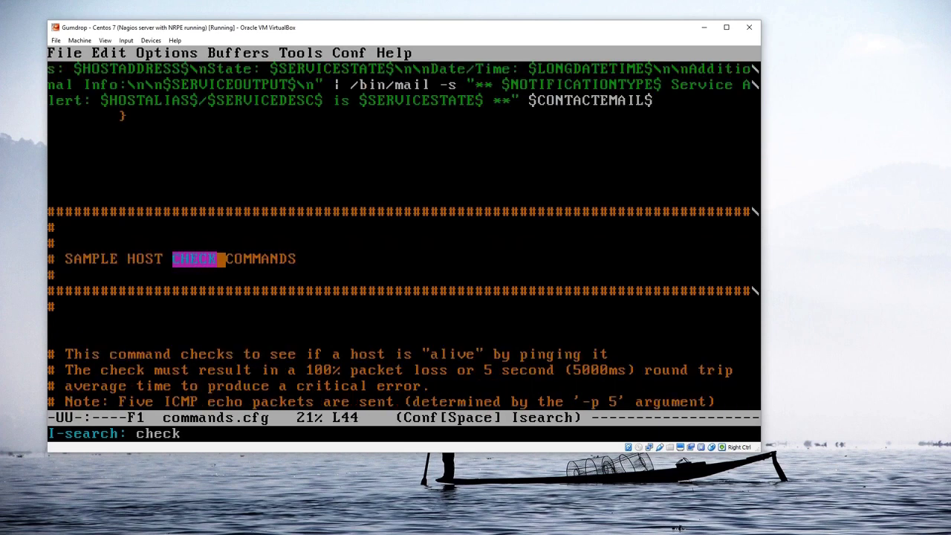
text(_nt)
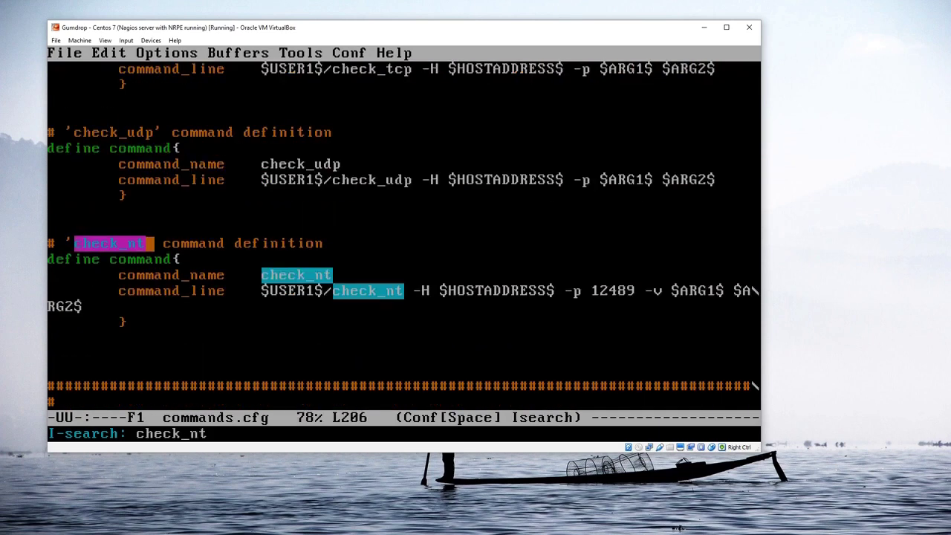
key(Return)
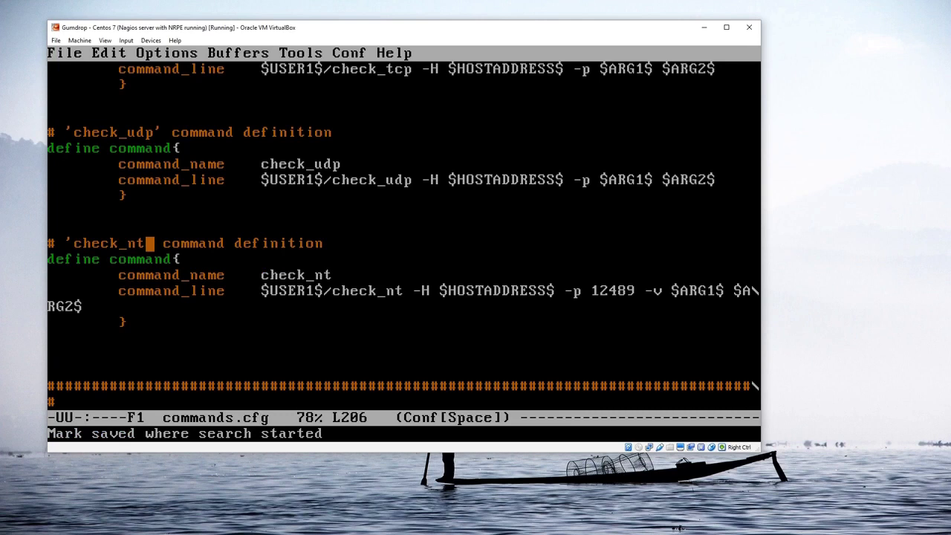
key(Down)
key(Down)
key(Down)
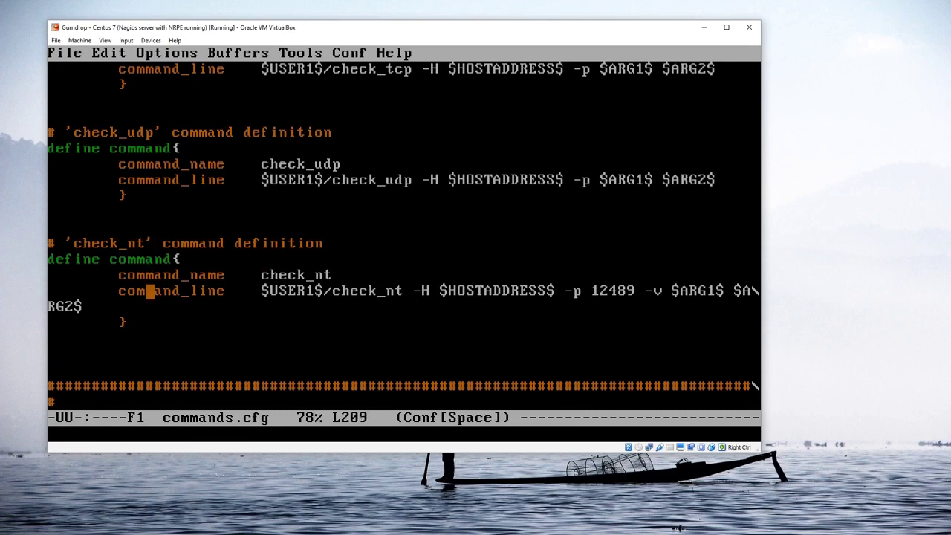
key(Right)
key(Right)
key(Right)
key(Right)
key(Right)
key(Right)
key(Right)
key(Right)
key(Right)
key(Right)
key(Right)
key(Right)
key(Right)
key(Right)
key(Right)
key(Right)
key(Right)
key(Right)
key(Right)
key(Right)
key(Right)
key(Right)
key(Right)
key(Right)
key(Right)
key(Right)
key(Right)
key(Right)
key(Right)
key(Right)
key(Right)
key(Right)
key(Right)
key(Right)
key(Right)
text(-s)
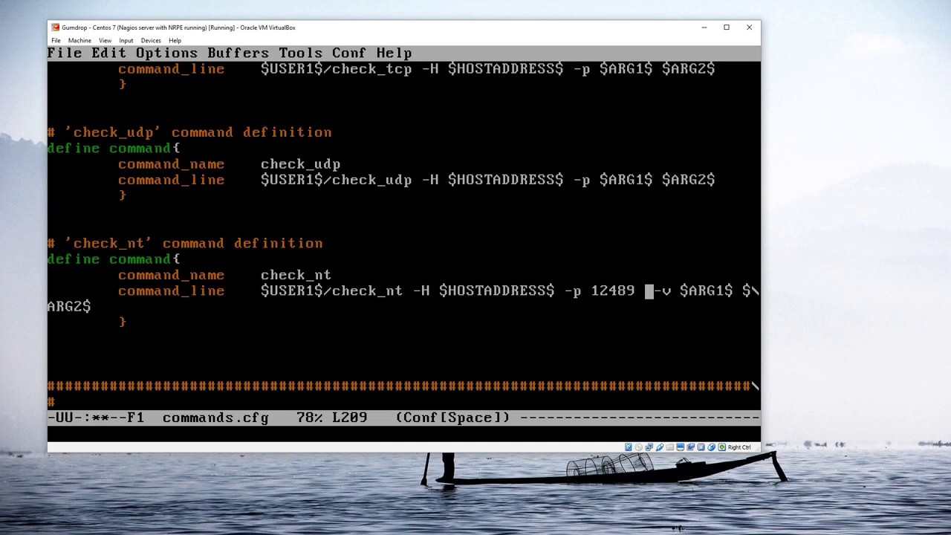
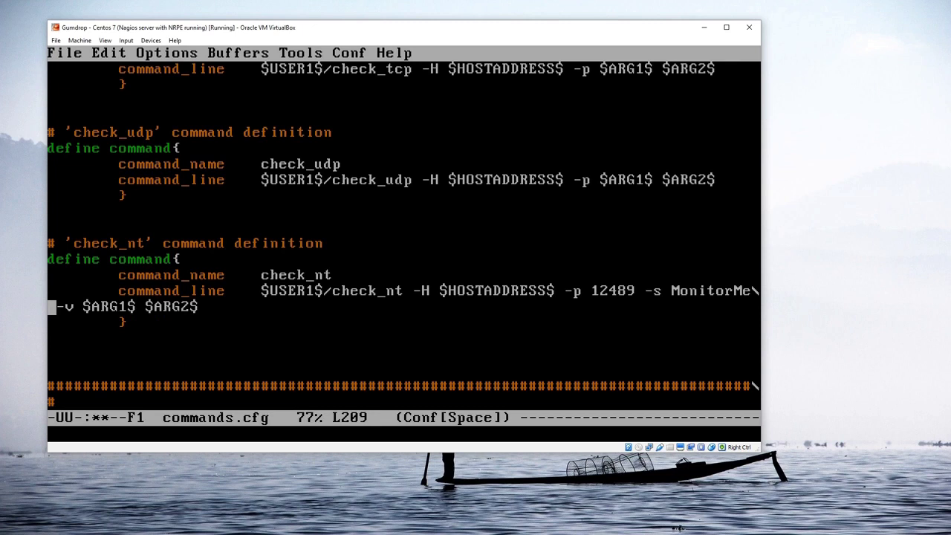
Save commands.cfg, exit Emacs, and begin the cp command for the objects folder
key(ctrl+x)
key(ctrl+s)
key(ctrl+x)
key(ctrl+c)
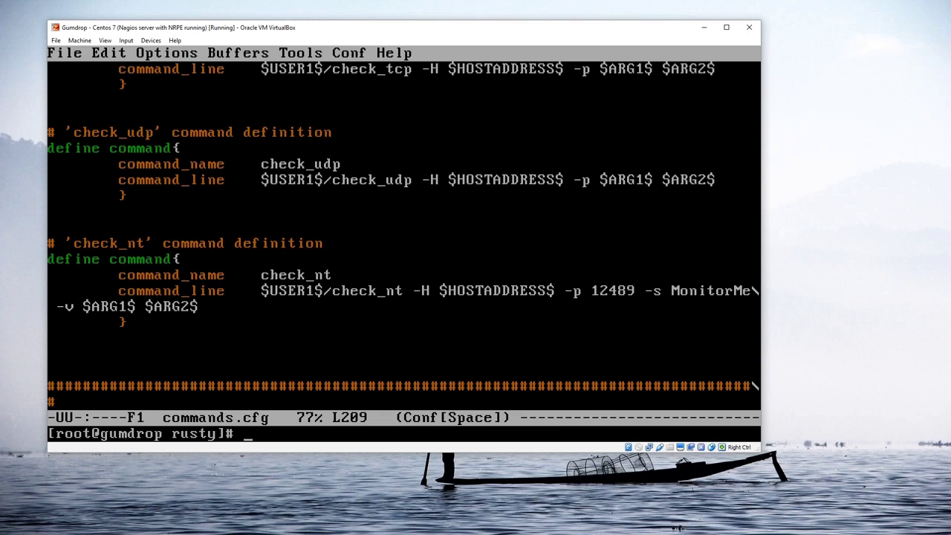
text(cp /etc/nagios/ob)
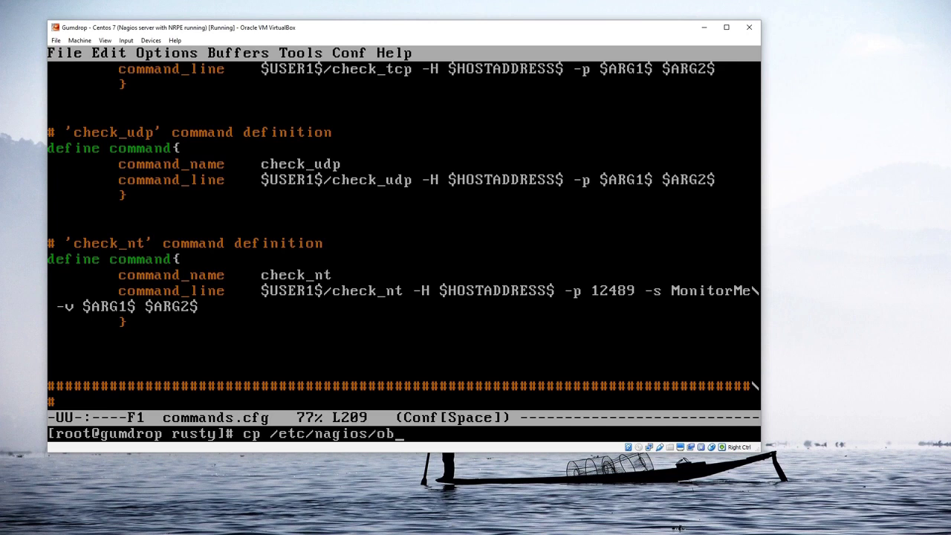
text(jects/wien)
Copy windows.cfg to /etc/nagios/servers/kittyhawk.cfg and start the emacs command for it
key(BackSpace)
key(BackSpace)
text(n)
key(Tab)
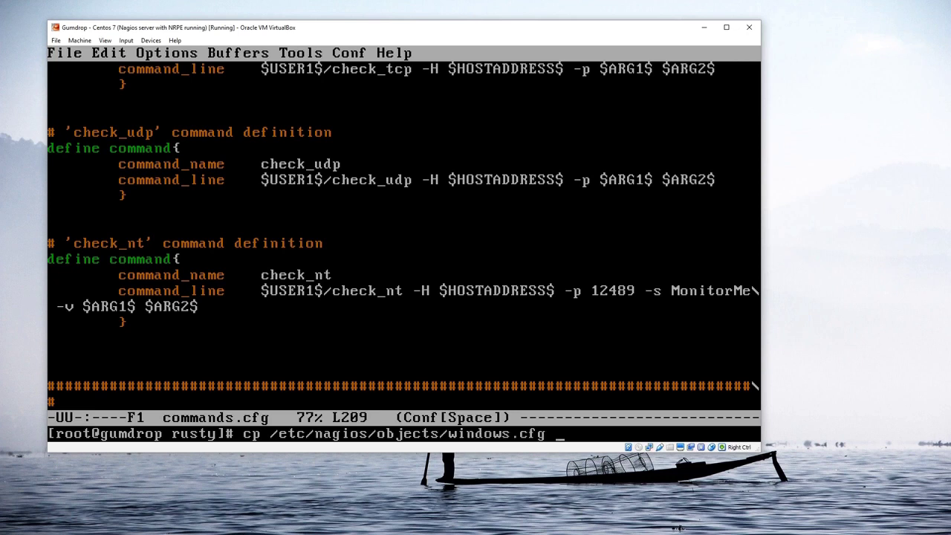
text(/etc/nag)
text(ios)
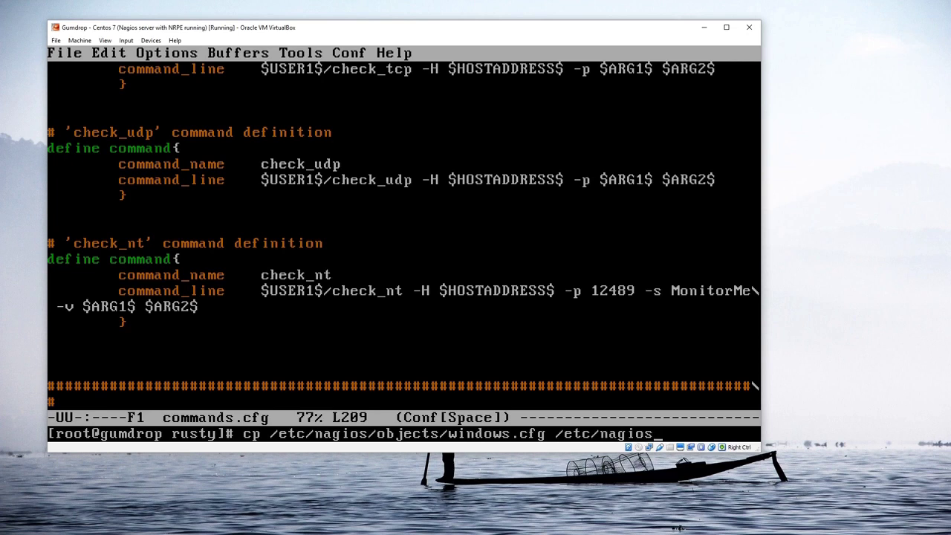
text(/servers/kittyha)
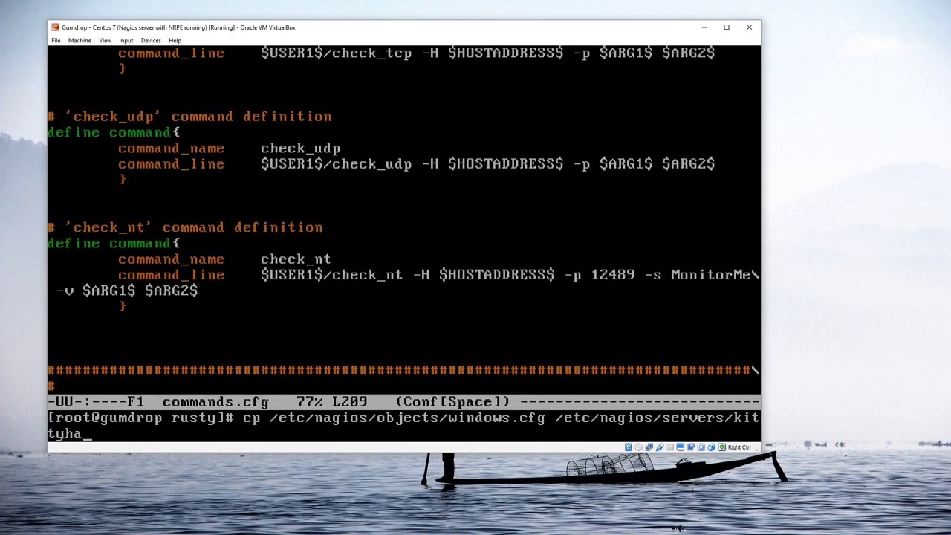
text(wk.cfg)
key(Return)
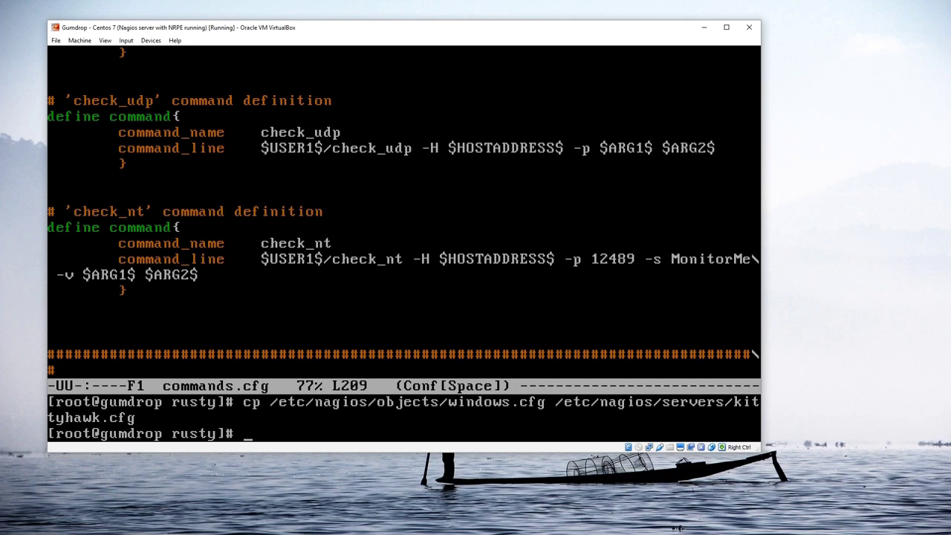
text(emacs /etc/nagi)
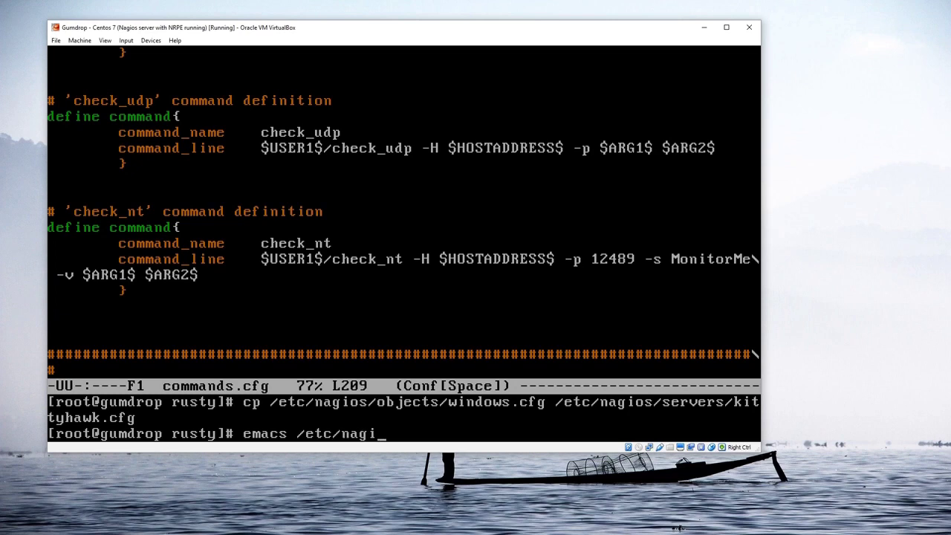
text(os/servers/ki)
key(Tab)
Open kittyhawk.cfg in Emacs and delete its header comment block
key(Return)
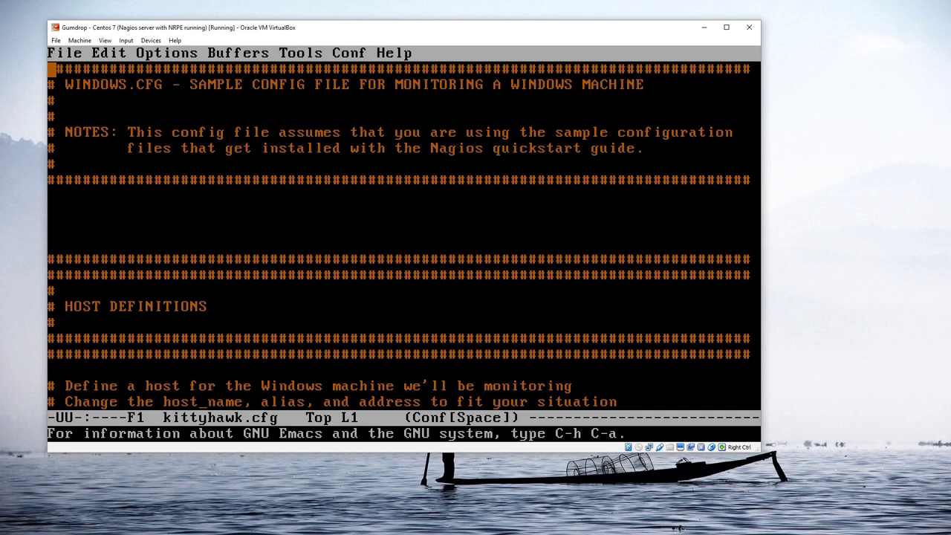
key(ctrl+space)
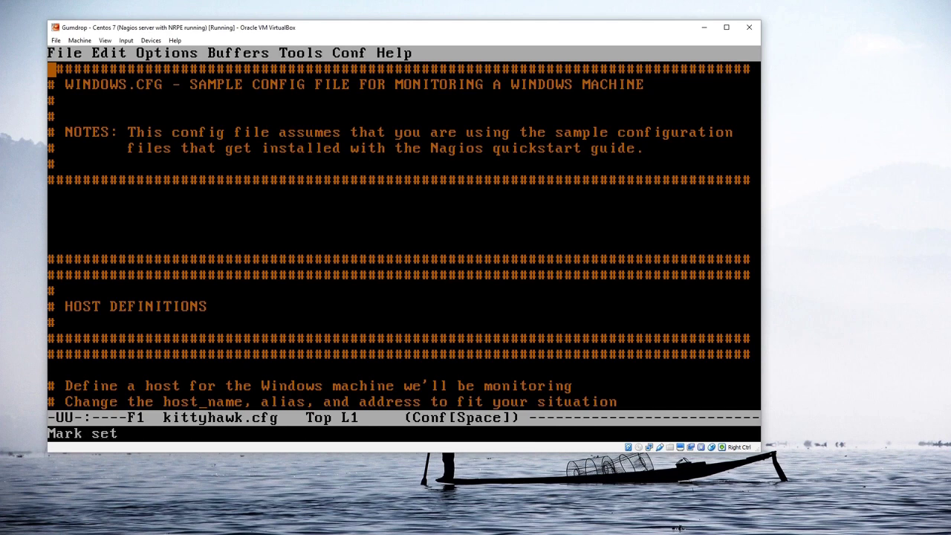
key(Down)
key(Down)
key(Down)
key(Down)
key(Down)
key(Down)
key(Down)
key(Down)
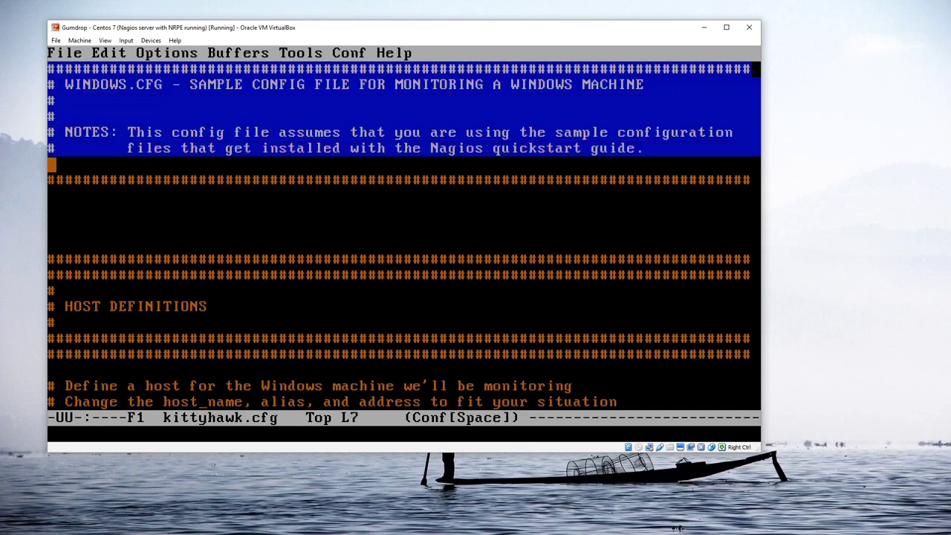
key(Down)
key(Down)
key(Down)
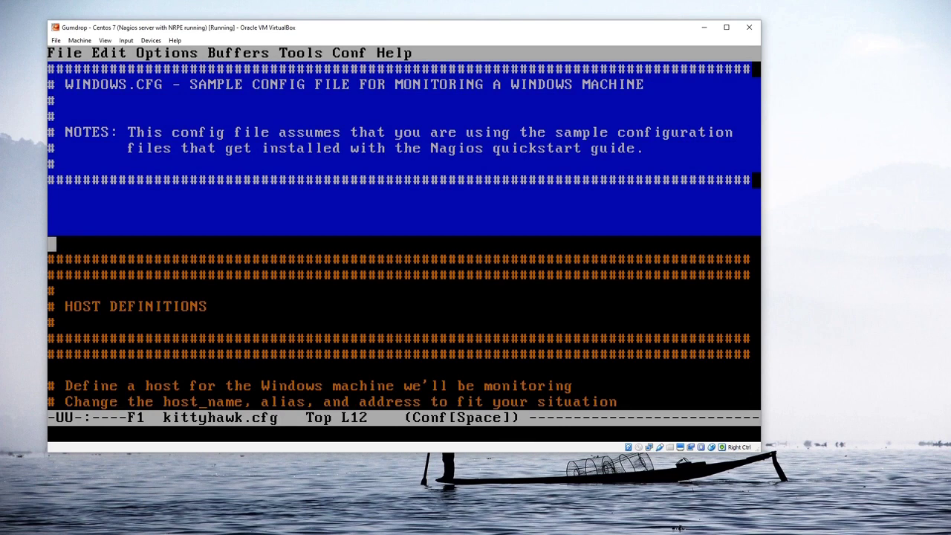
key(ctrl+w)
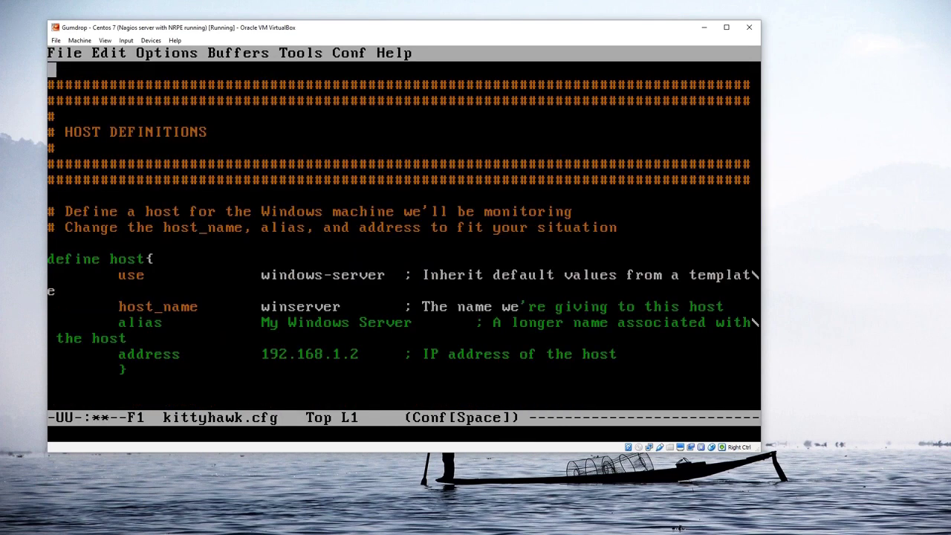
Mark the sample HOST GROUP section below the winserver host definition
key(Down)
key(Down)
key(Down)
key(Down)
key(Down)
key(Down)
key(Down)
key(Down)
key(Down)
key(Down)
key(Down)
key(Down)
key(Down)
key(Down)
key(Down)
key(Down)
key(Down)
key(Down)
key(Down)
key(Down)
key(Down)
key(Down)
key(Up)
key(Up)
key(Up)
key(Up)
key(Up)
key(Up)
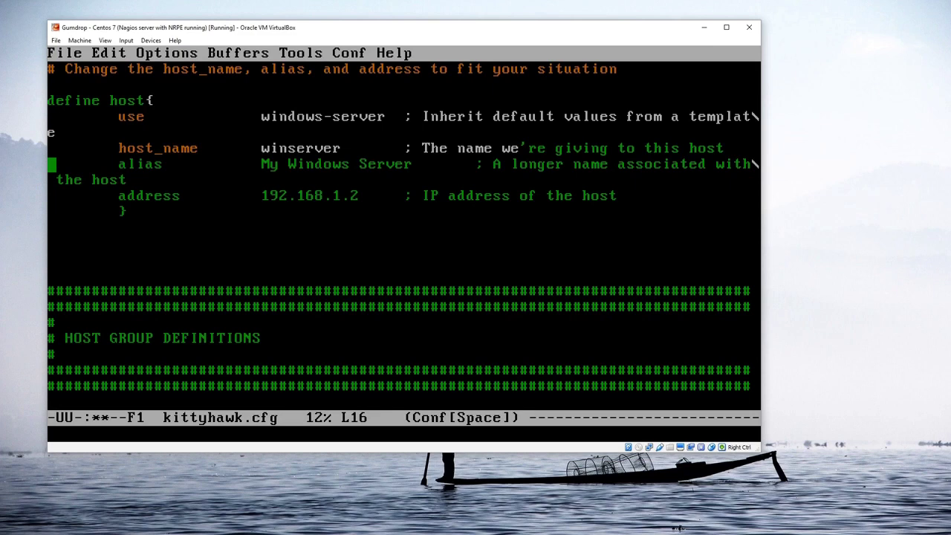
key(Down)
key(Down)
key(Down)
key(Down)
key(Down)
key(Down)
key(Down)
key(Down)
key(Down)
key(Down)
key(Down)
key(Down)
key(Down)
key(Down)
key(Down)
key(Down)
key(Down)
key(Down)
key(Down)
key(Down)
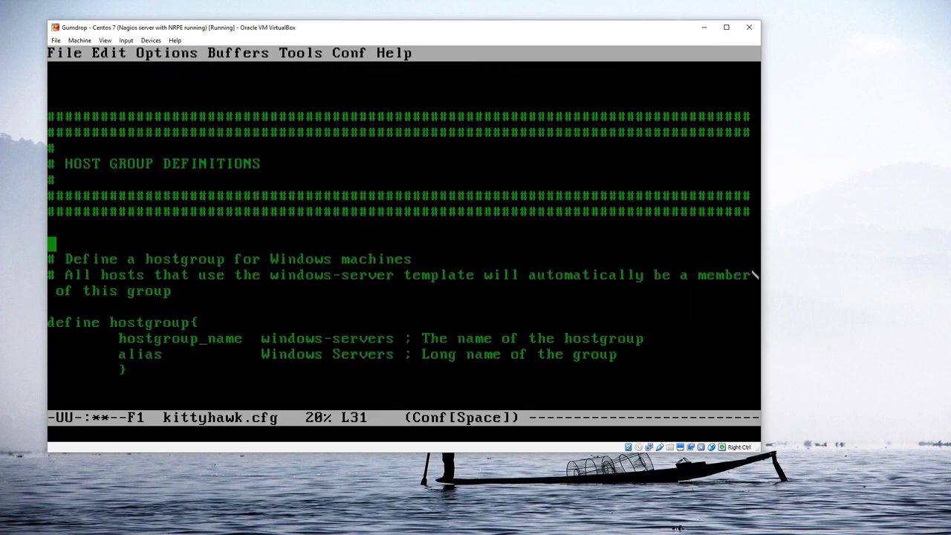
key(Up)
key(Up)
key(Up)
key(Up)
key(Up)
key(Up)
key(Up)
key(Up)
key(Up)
key(Up)
key(Up)
key(ctrl+space)
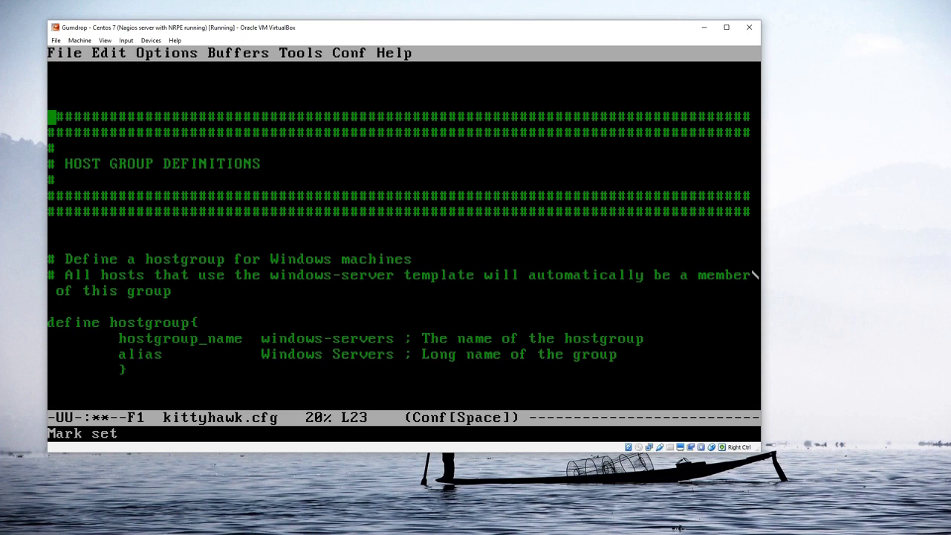
key(Down)
key(Down)
key(Down)
key(Down)
key(Down)
key(Down)
key(Down)
key(Down)
key(Down)
key(Down)
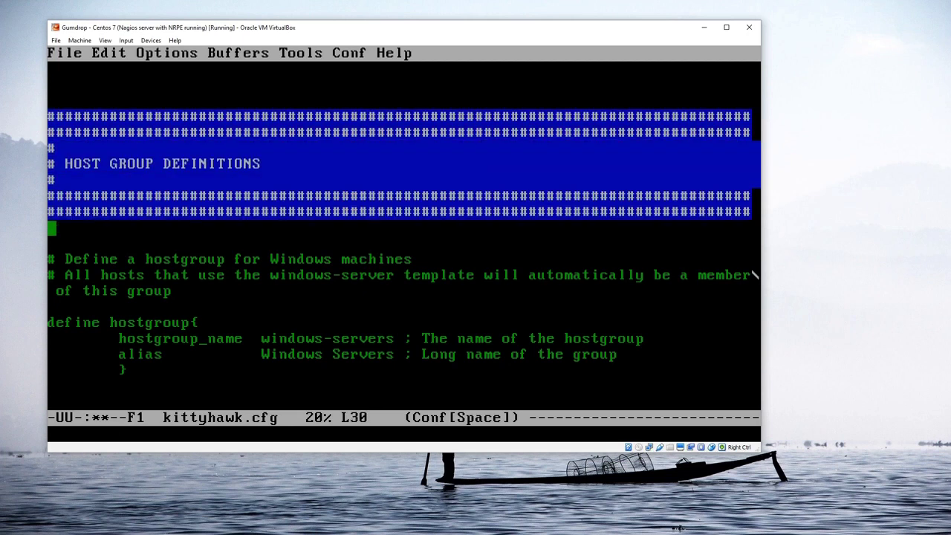
key(Down)
key(Down)
key(Down)
key(Down)
key(Down)
key(Down)
key(Down)
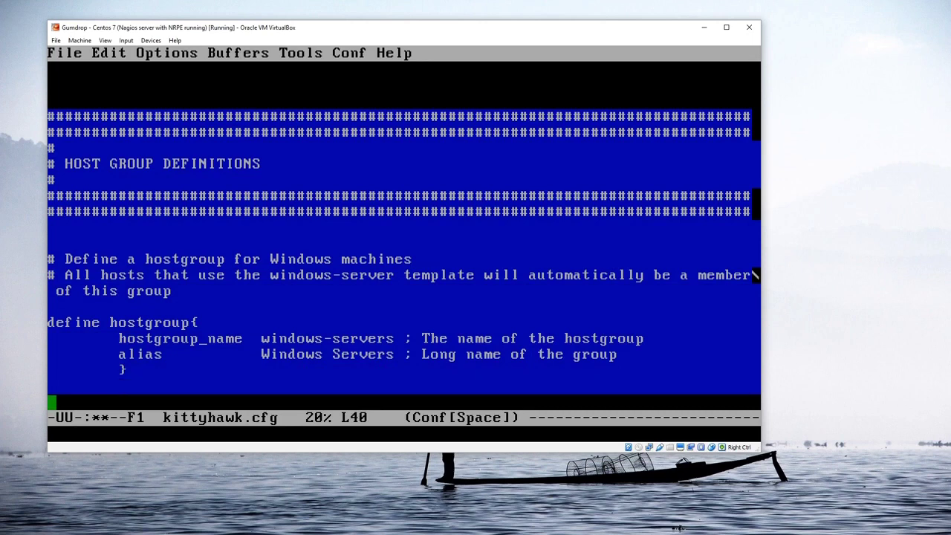
Delete the hostgroup block and add 'hostgroups windows-servers,web-servers' after the address line
key(ctrl+w)
key(Up)
key(Up)
key(Up)
key(Up)
key(Up)
key(Up)
key(Up)
key(Up)
key(Up)
key(Up)
key(Up)
key(Up)
key(Up)
key(Up)
key(Up)
key(Up)
key(Up)
key(Up)
key(Up)
key(Up)
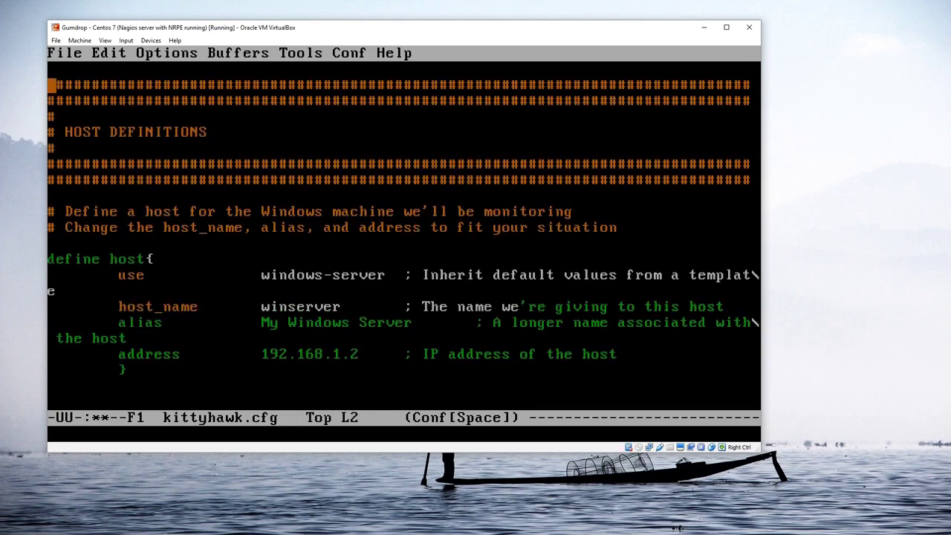
key(Down)
key(Down)
key(Down)
key(Down)
key(Down)
key(Down)
key(Down)
key(Down)
key(Down)
key(Down)
key(Down)
key(Down)
key(Down)
key(Down)
key(Down)
key(Down)
key(Left)
key(Return)
key(Tab)
text(hostgroups)
key(Tab)
text(windwos)
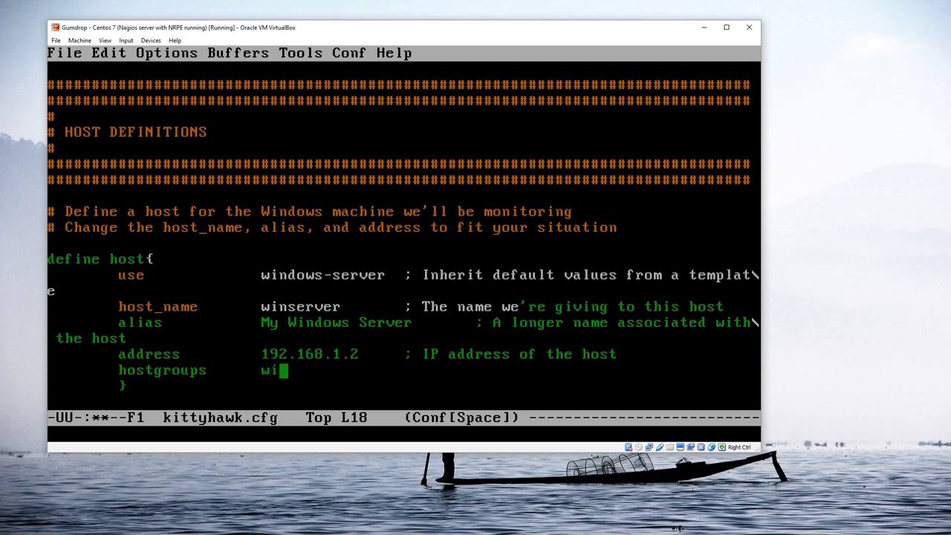
key(BackSpace)
key(BackSpace)
key(BackSpace)
text(ows-server)
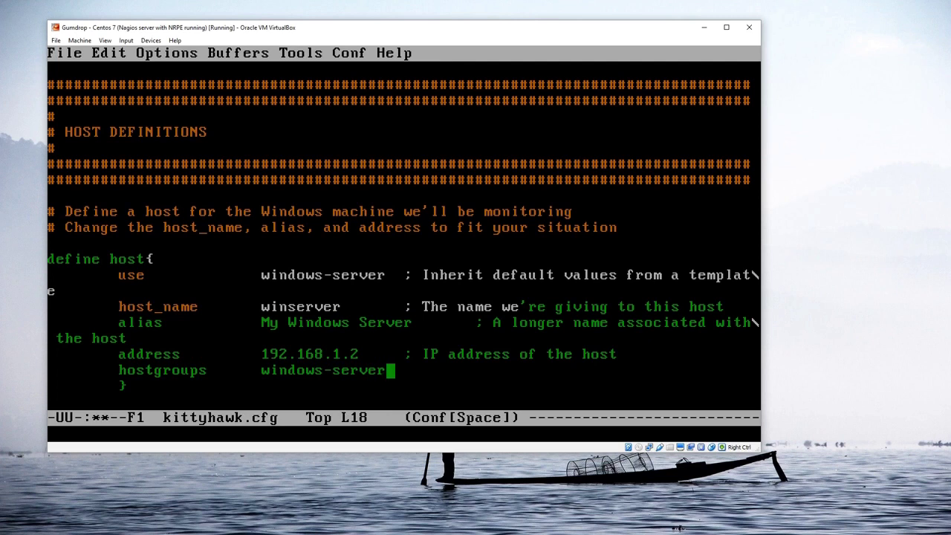
text(s,web-servers)
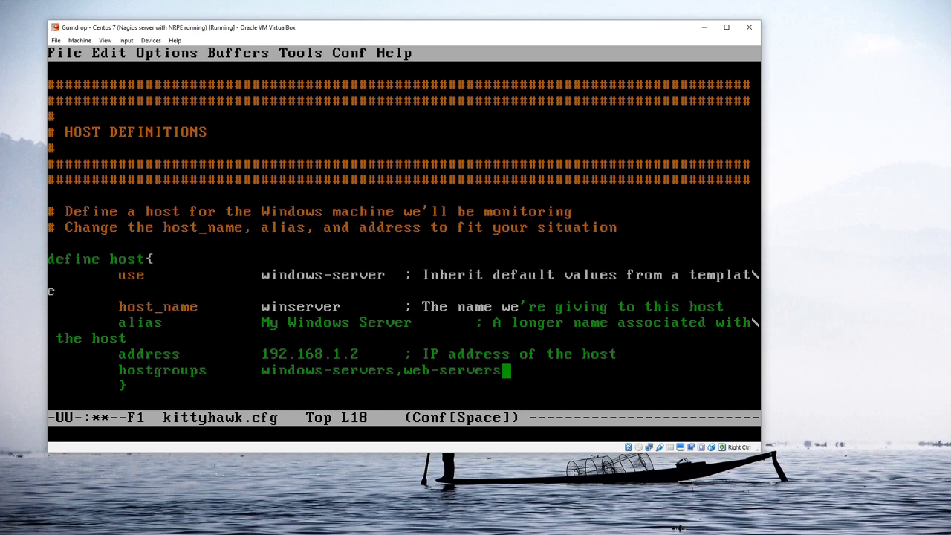
Retype the address's final digit so it stays 192.168.1.2
key(Up)
key(Left)
key(Left)
key(Left)
key(Left)
key(Left)
key(Left)
key(Left)
key(Left)
key(Left)
key(Left)
key(Left)
key(Left)
key(Left)
key(Left)
key(Left)
key(Left)
key(BackSpace)
text(2)
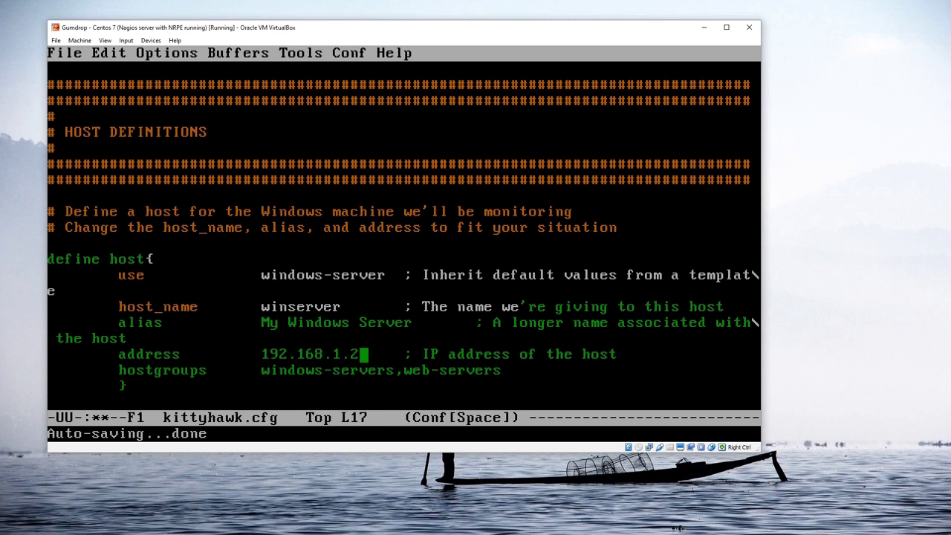
Change the host address in kittyhawk.cfg from 192.168.1.2 to 18.217.126.202
key(BackSpace)
key(BackSpace)
key(BackSpace)
key(BackSpace)
key(BackSpace)
key(BackSpace)
key(BackSpace)
key(BackSpace)
key(BackSpace)
key(BackSpace)
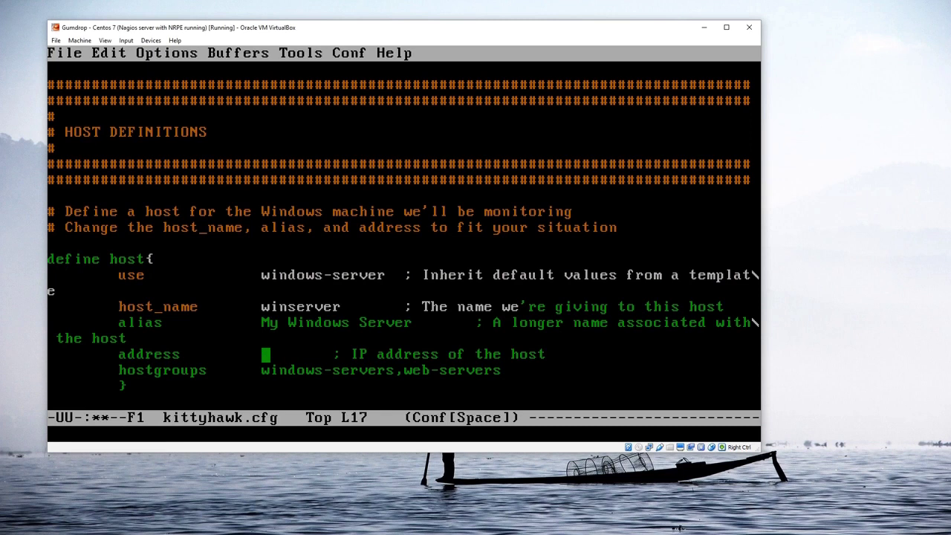
text(18.217)
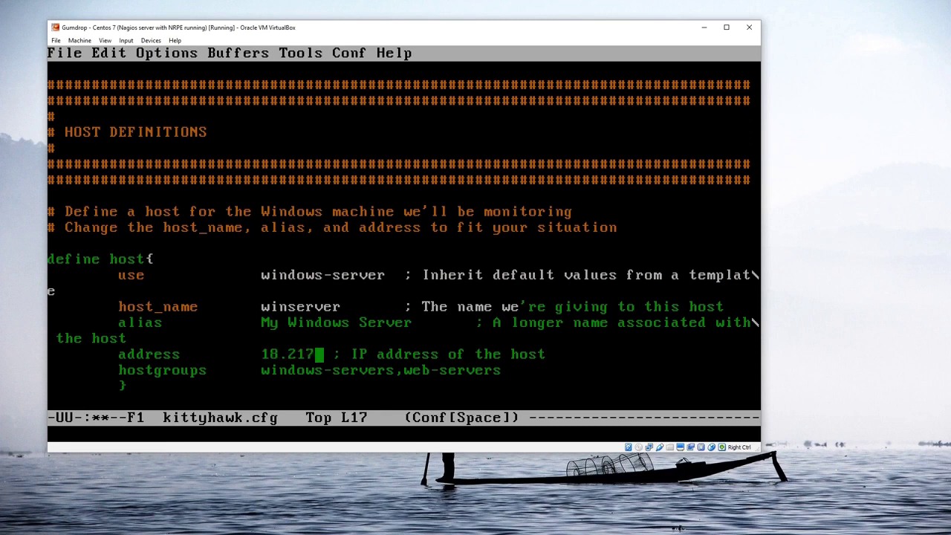
text(.126      )
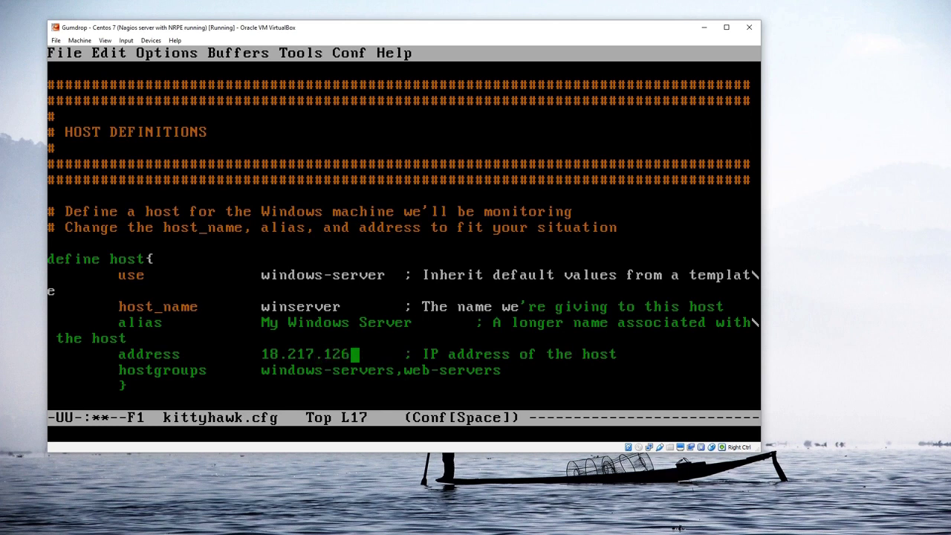
text(.202)
key(Up)
key(Up)
key(Up)
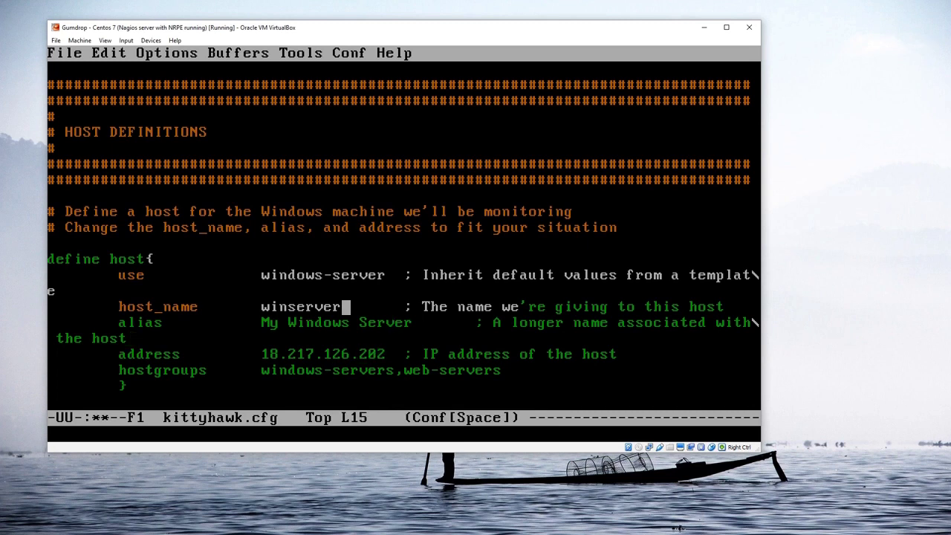
key(Up)
key(Up)
key(Up)
key(Up)
key(Down)
key(Down)
key(Down)
key(Down)
key(Down)
key(Down)
key(Down)
key(Down)
key(Down)
key(Down)
key(Down)
key(Down)
key(Down)
key(Down)
key(Down)
key(Down)
key(Down)
key(Down)
key(Down)
key(Down)
key(Down)
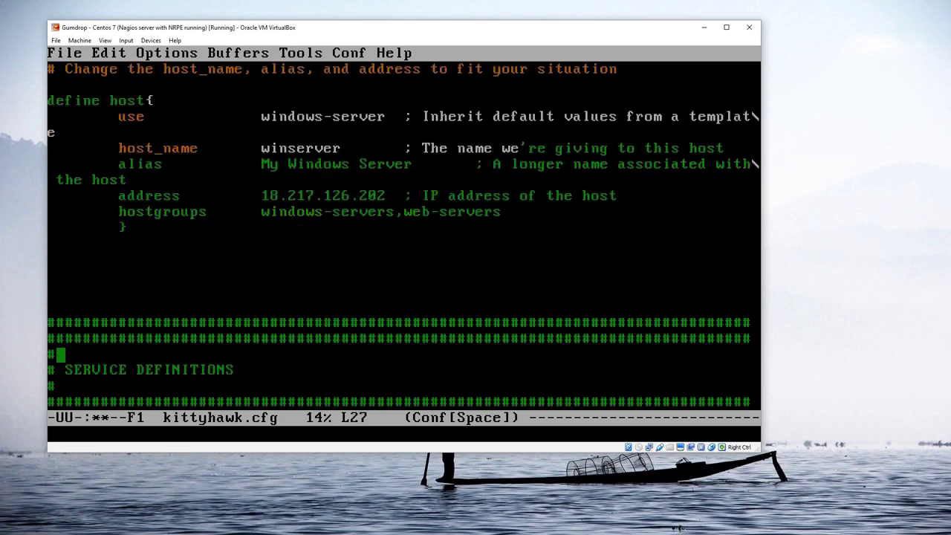
key(Up)
key(Up)
key(Up)
key(Up)
key(Up)
key(Up)
key(Up)
key(Up)
key(Up)
key(Up)
key(Up)
key(Up)
key(Up)
key(Up)
key(Up)
key(Up)
key(Up)
key(Up)
key(Up)
key(Up)
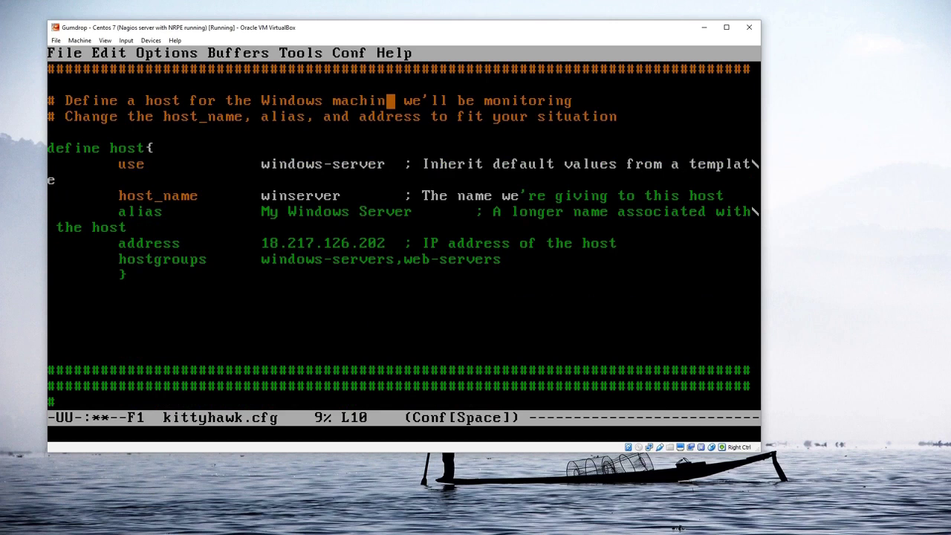
Query-replace every winserver in kittyhawk.cfg with kittyhawk
key(alt+percent)
text(w)
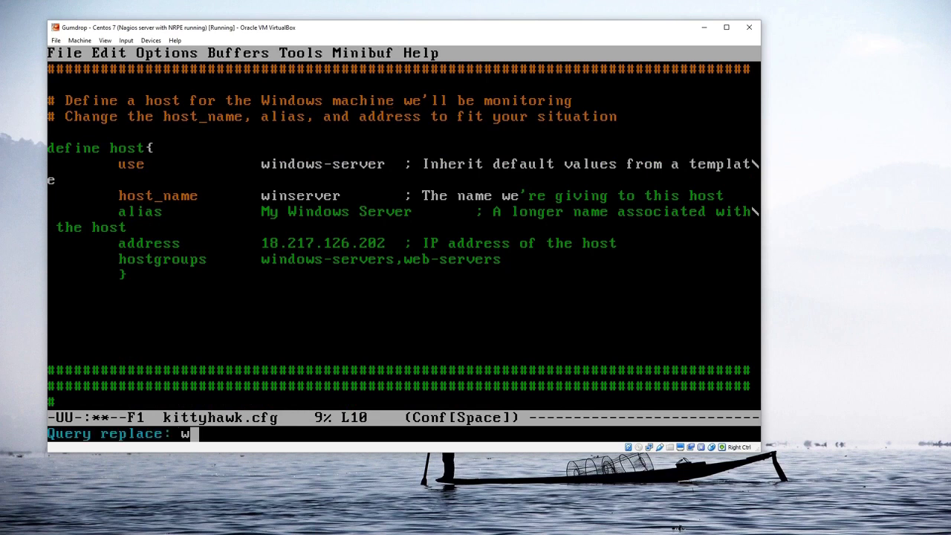
text(inserver)
key(Return)
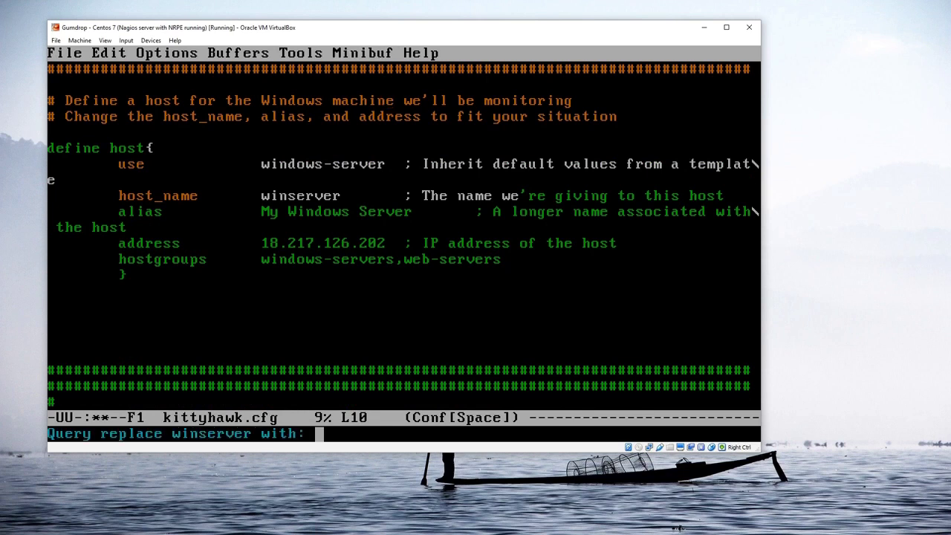
text(kittyha)
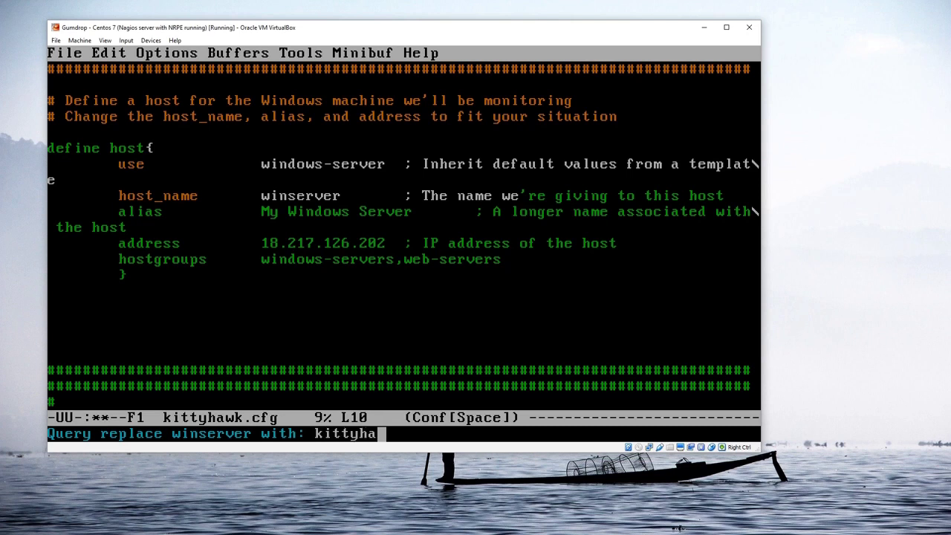
text(wk)
key(Return)
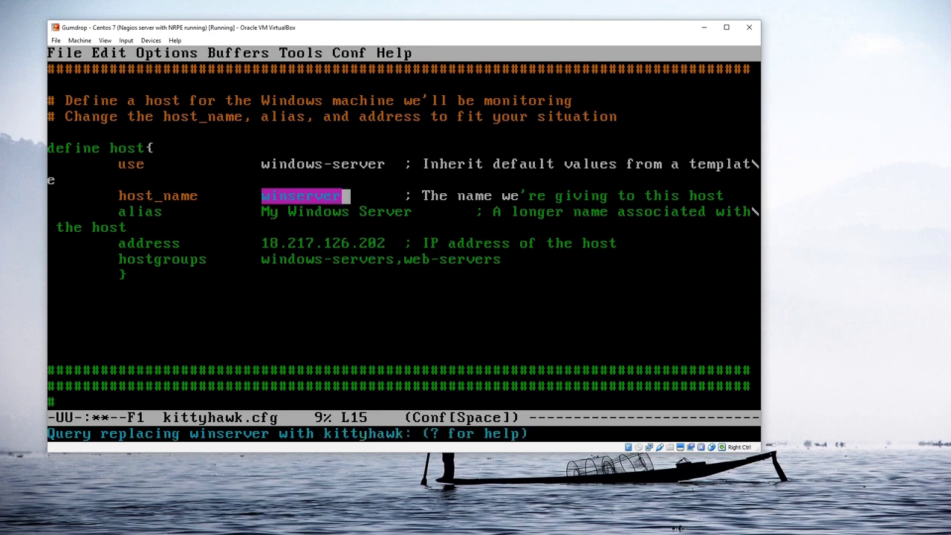
key(y)
key(y)
key(y)
key(y)
key(y)
key(y)
key(y)
key(y)
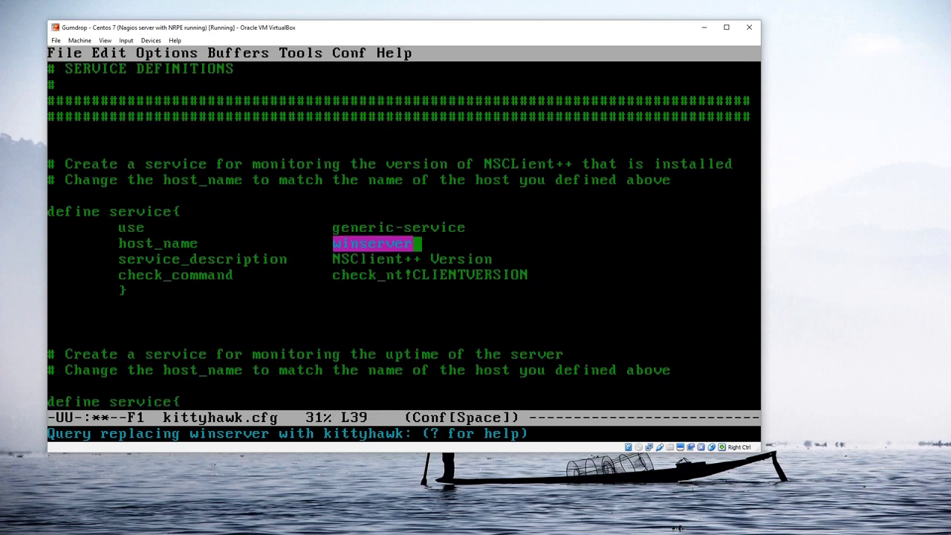
key(y)
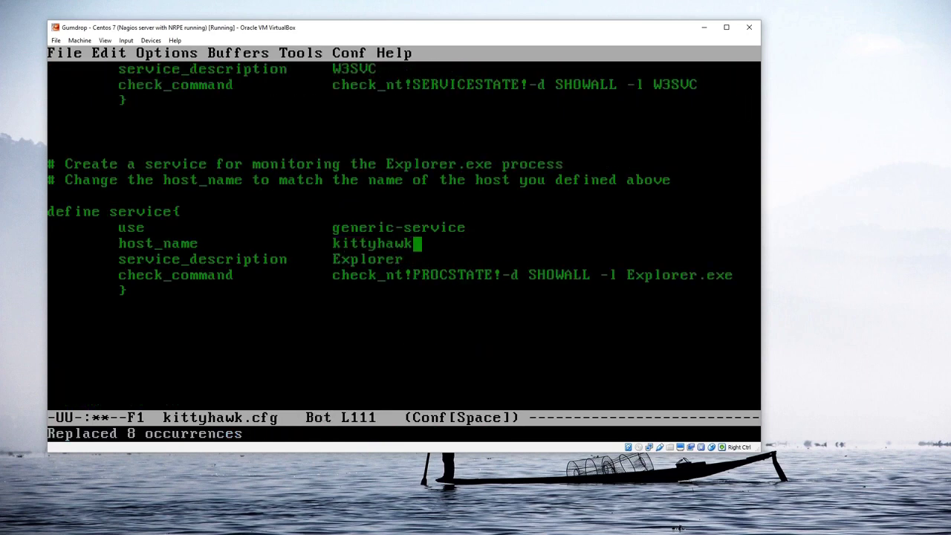
Save kittyhawk.cfg and exit Emacs back to the shell
key(Up)
key(Up)
key(Up)
key(Up)
key(Up)
key(Up)
key(Up)
key(Up)
key(Up)
key(Up)
key(Up)
key(Up)
key(Up)
key(Up)
key(Up)
key(Up)
key(Up)
key(Up)
key(Up)
key(Up)
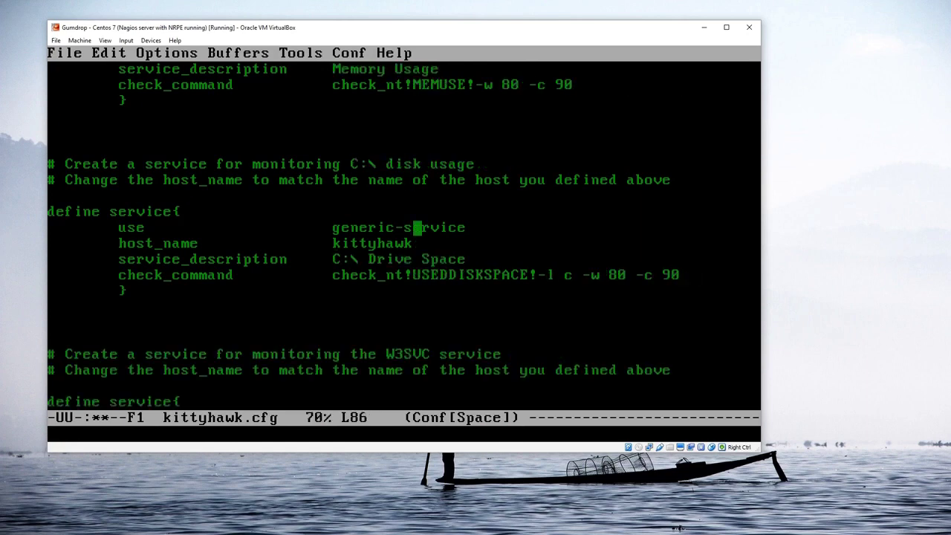
key(Up)
key(Up)
key(Up)
key(Up)
key(Up)
key(Up)
key(Up)
key(Up)
key(Up)
key(Up)
key(Up)
key(Up)
key(Up)
key(Up)
key(Up)
key(Up)
key(Up)
key(Up)
key(Up)
key(Up)
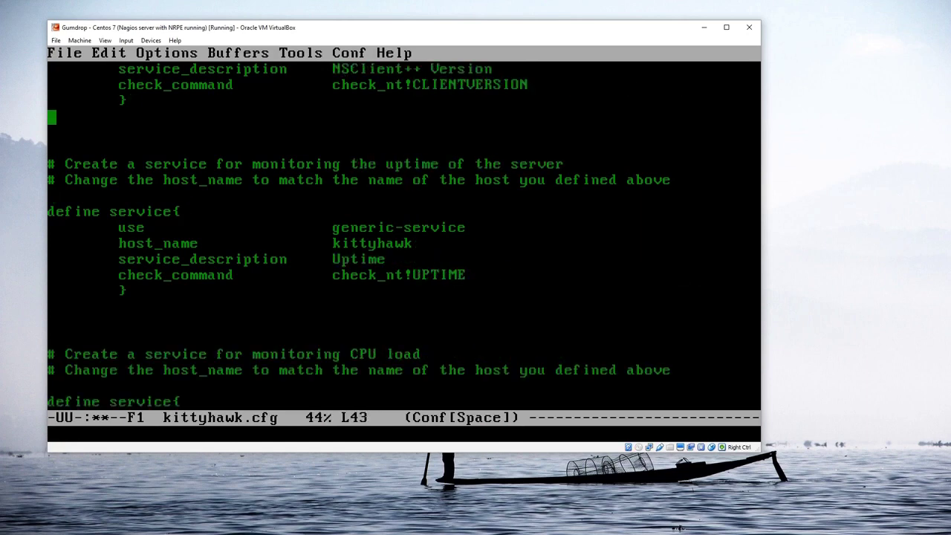
key(Up)
key(Up)
key(Up)
key(Up)
key(Up)
key(Up)
key(Up)
key(Up)
key(Up)
key(Up)
key(Up)
key(Up)
key(Up)
key(Up)
key(Up)
key(Up)
key(Up)
key(Up)
key(Up)
key(Up)
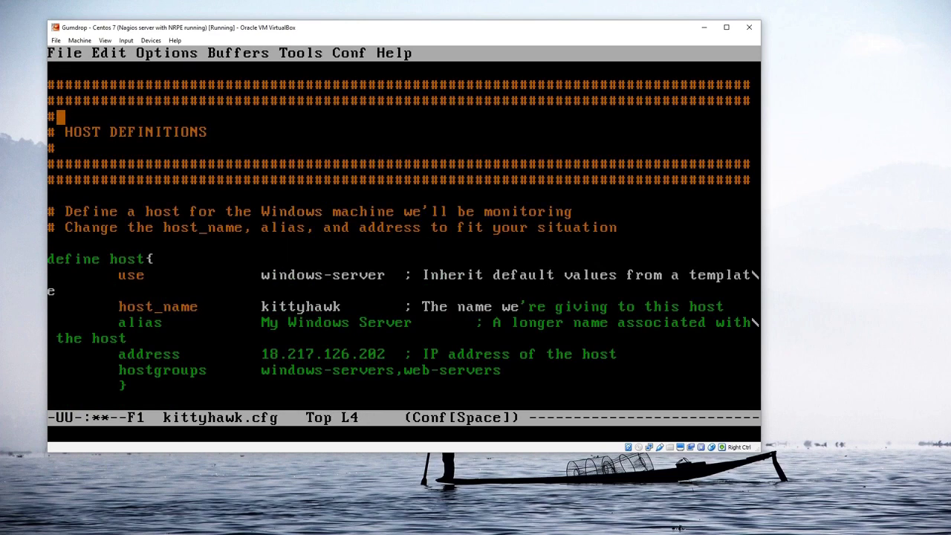
key(ctrl+x)
key(ctrl+s)
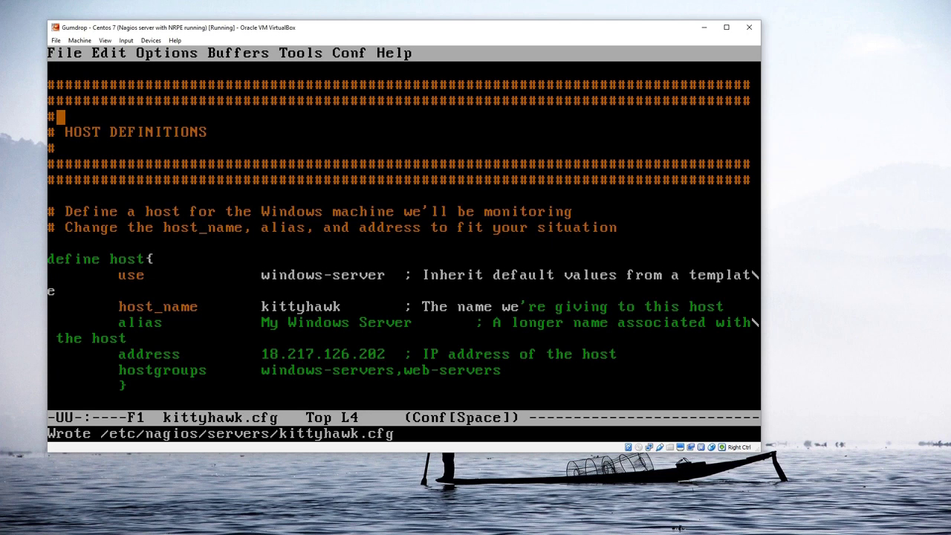
key(ctrl+x)
key(ctrl+c)
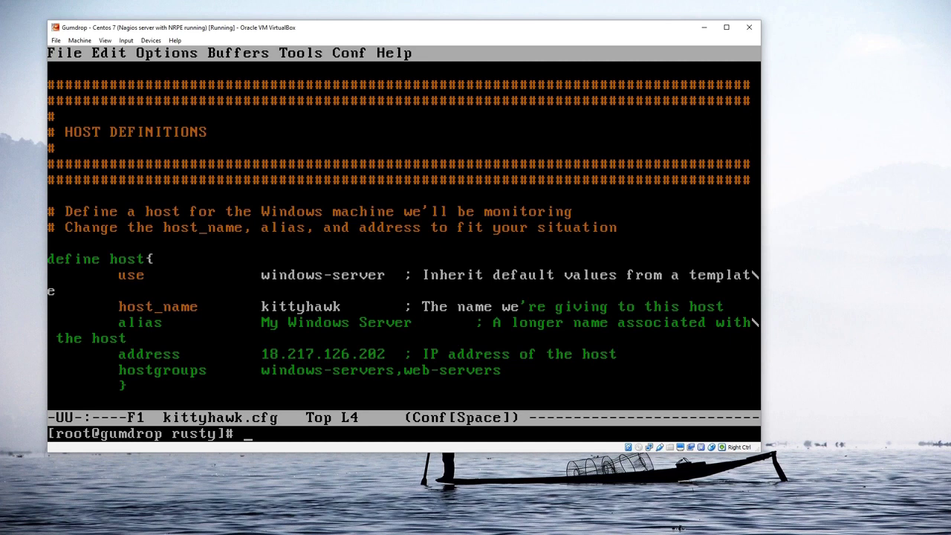
Run emacs /etc/nagios/objects/hostgroups.cfg at the shell prompt
text(emacs /etc/nagios/objects/hostgroups.cfg)
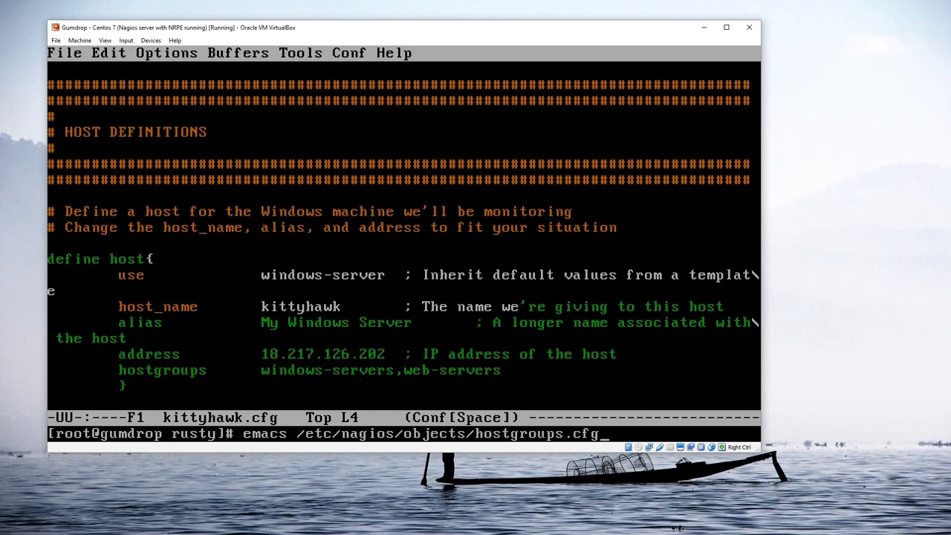
key(Return)
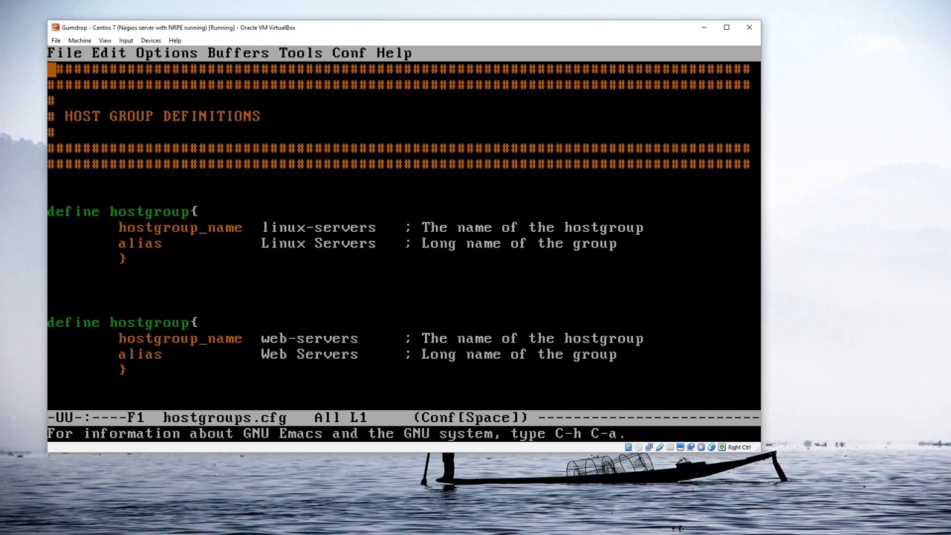
Copy the web-servers hostgroup block and paste a duplicate below it
key(Down)
key(Down)
key(Down)
key(Down)
key(Down)
key(Down)
key(Down)
key(Down)
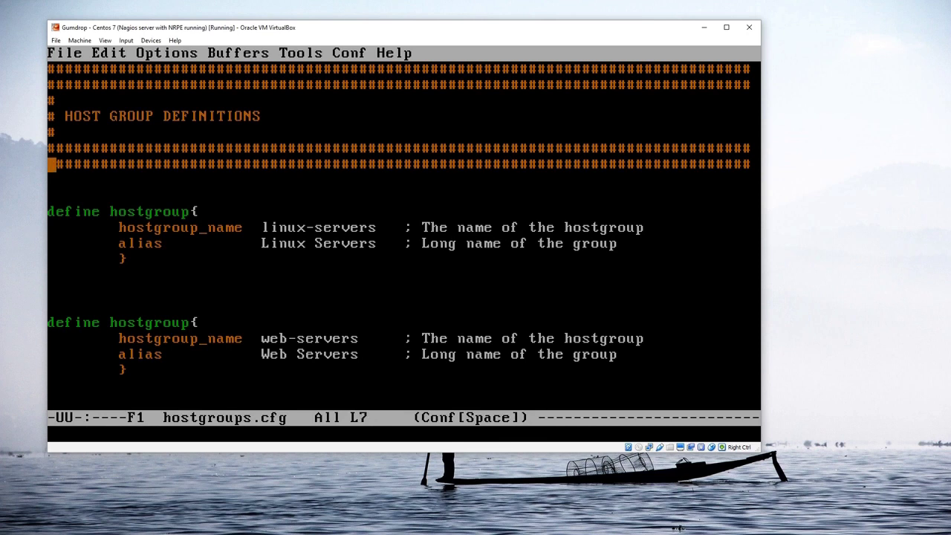
key(Down)
key(Down)
key(Down)
key(Down)
key(Down)
key(Down)
key(Down)
key(Down)
key(Down)
key(Down)
key(Down)
key(Down)
key(Down)
key(Down)
key(Up)
key(Up)
key(Up)
key(Up)
key(Up)
key(Up)
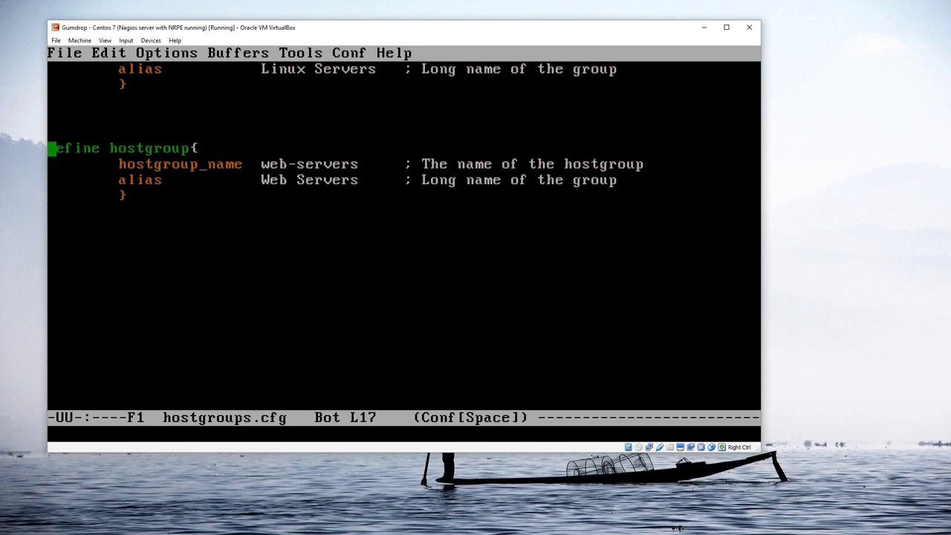
key(ctrl+space)
key(Down)
key(Down)
key(Down)
key(Down)
key(Down)
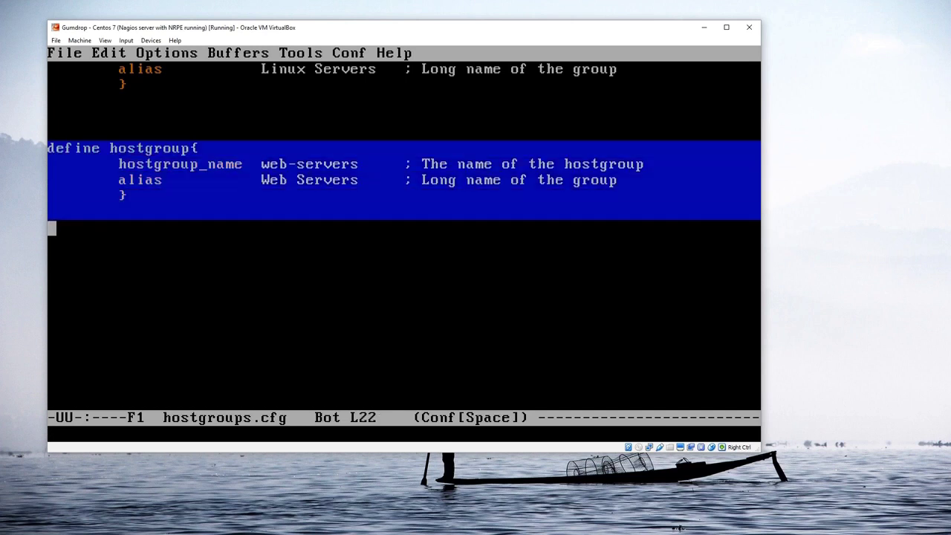
key(alt+w)
key(Down)
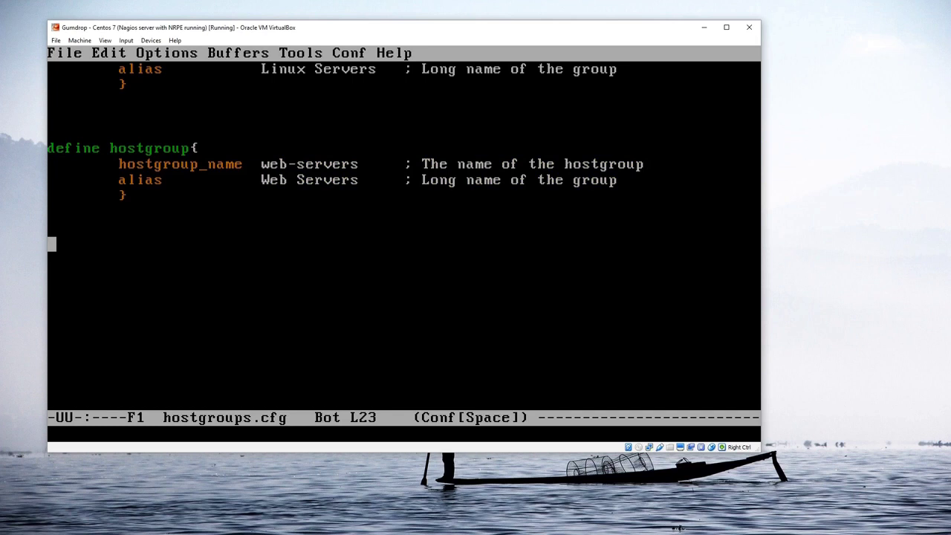
key(ctrl+y)
Rename the duplicate to windows-servers with alias Windows Servers
key(Up)
key(Up)
key(Up)
key(Up)
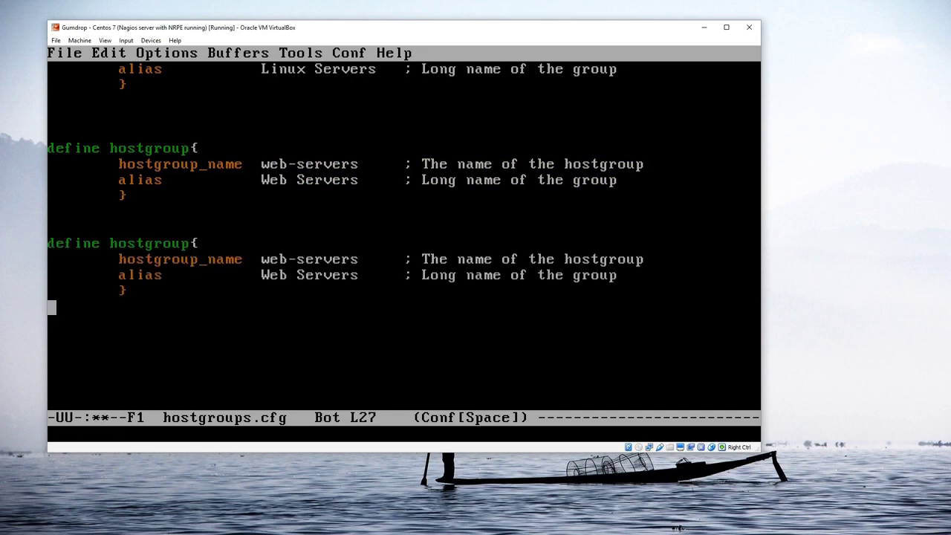
key(Right)
key(Right)
key(Right)
key(Right)
key(Right)
key(Right)
key(Right)
key(Right)
key(Right)
key(Right)
key(Right)
key(Right)
key(Right)
key(Right)
key(Right)
key(Right)
key(Right)
key(Right)
key(Right)
key(Right)
key(BackSpace)
key(BackSpace)
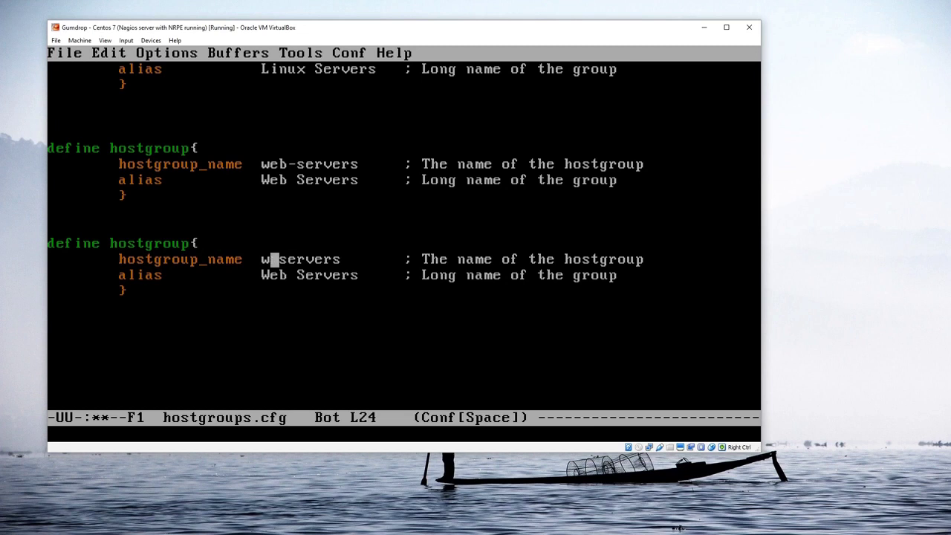
text(indows)
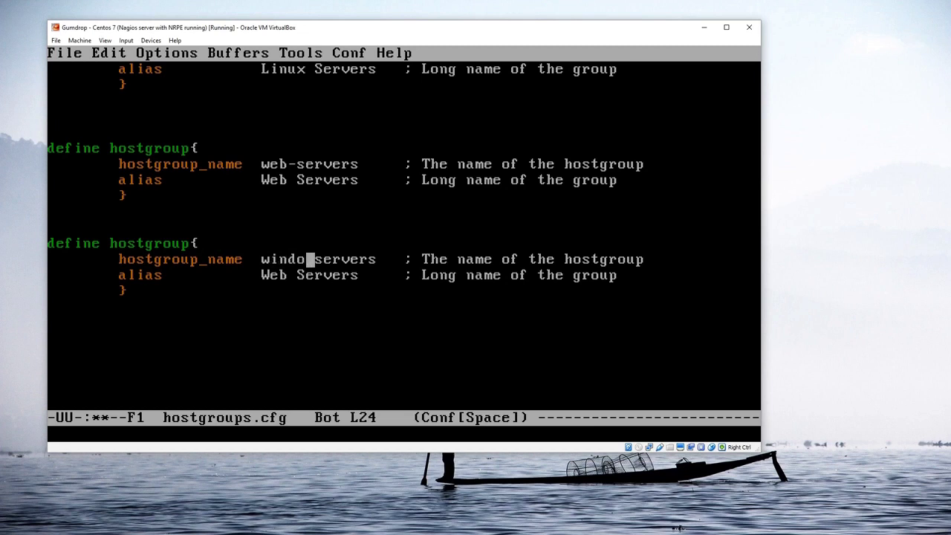
key(Down)
key(Left)
key(Left)
key(Left)
key(Left)
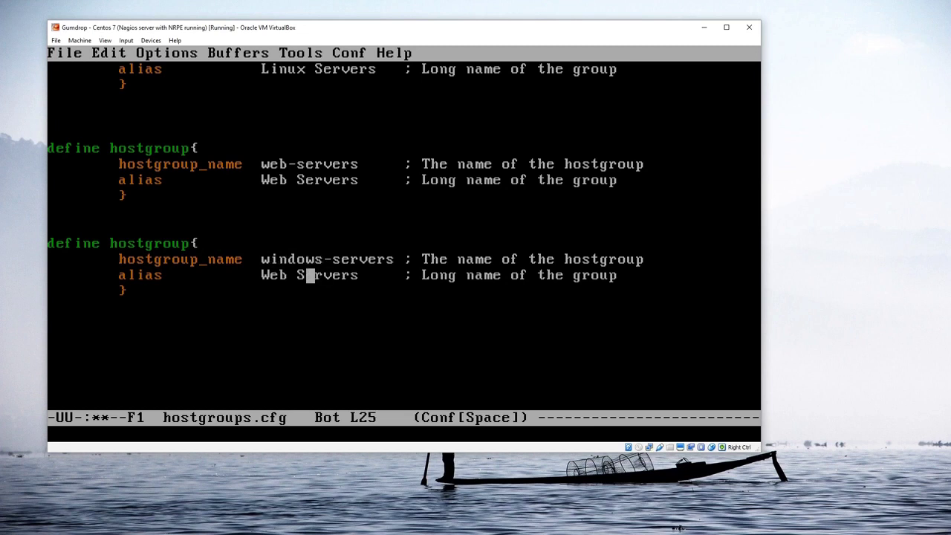
key(BackSpace)
key(BackSpace)
text(indows)
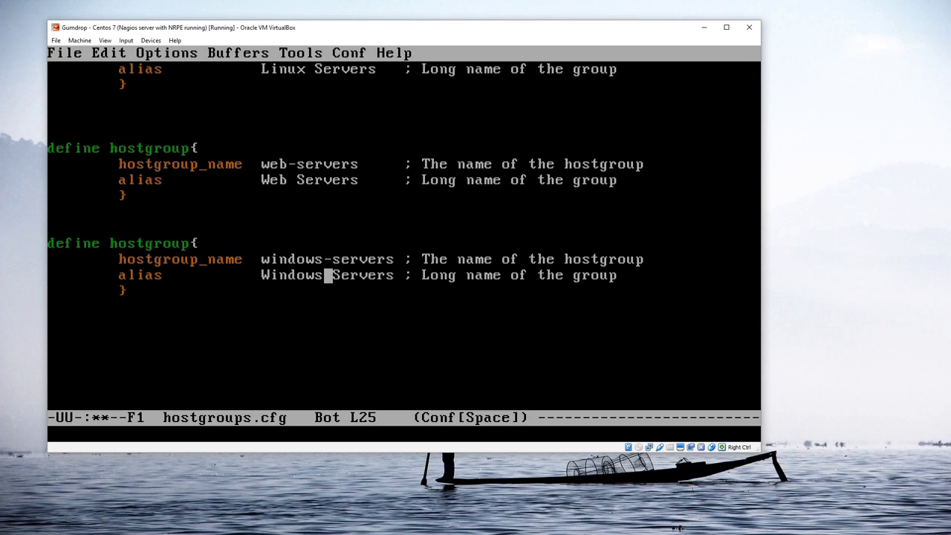
Save hostgroups.cfg and exit Emacs
key(ctrl+x)
key(ctrl+s)
key(ctrl+x)
key(ctrl+c)
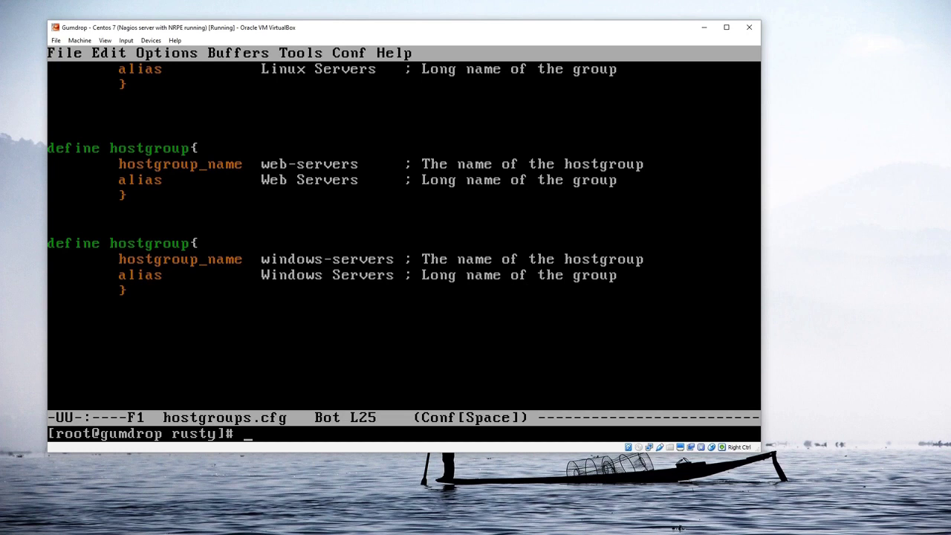
Verify nagios.cfg with nagios -v, restart the nagios service, and bring the browser forward
text(/usr/local/n)
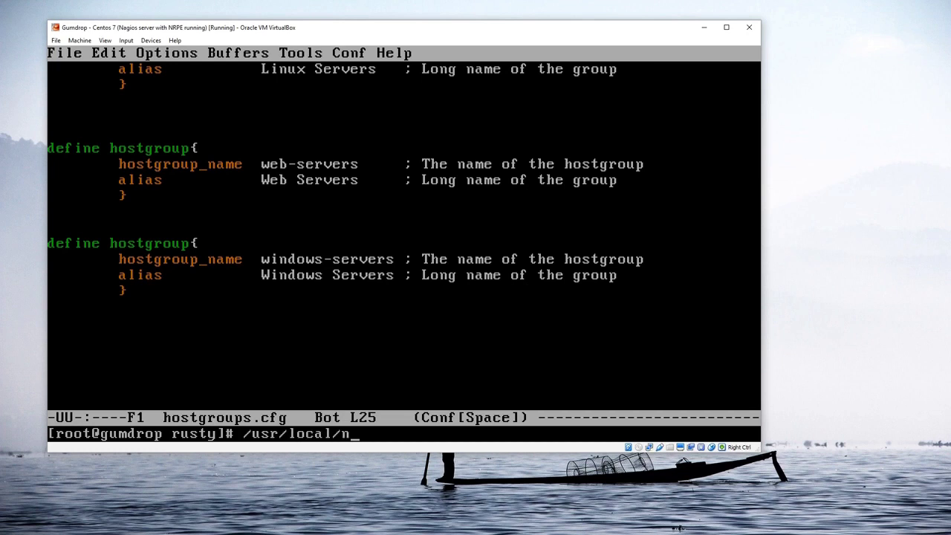
text(agios/bin/nagios )
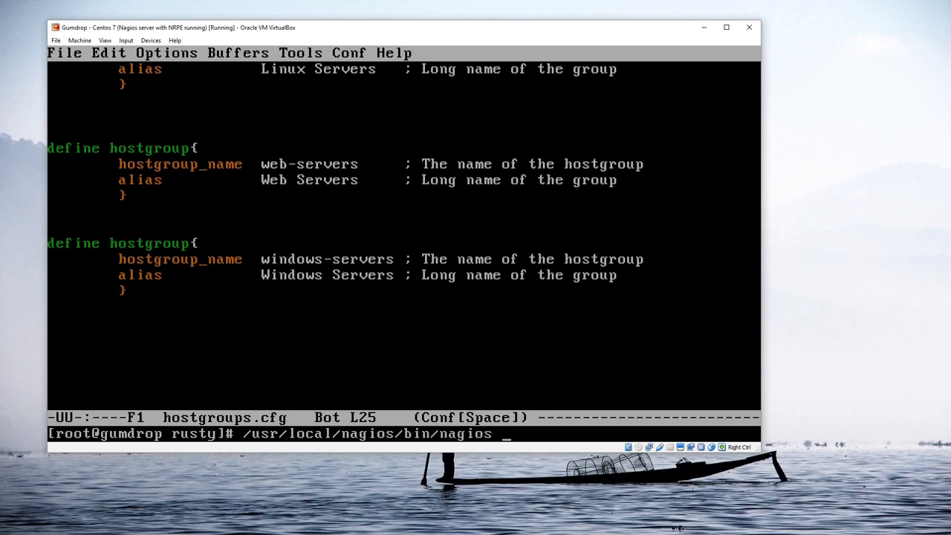
text(-v /etc/nagios/)
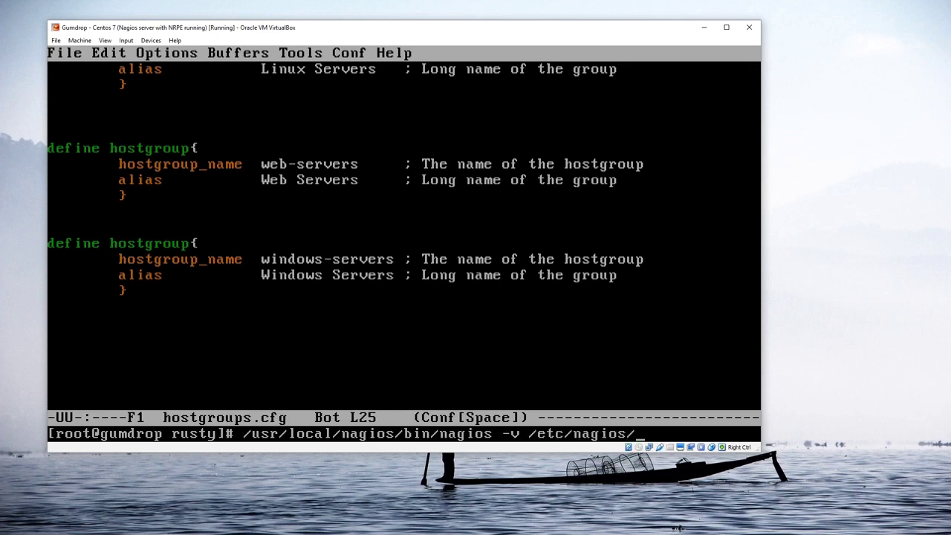
text(nagios.cfg)
key(Return)
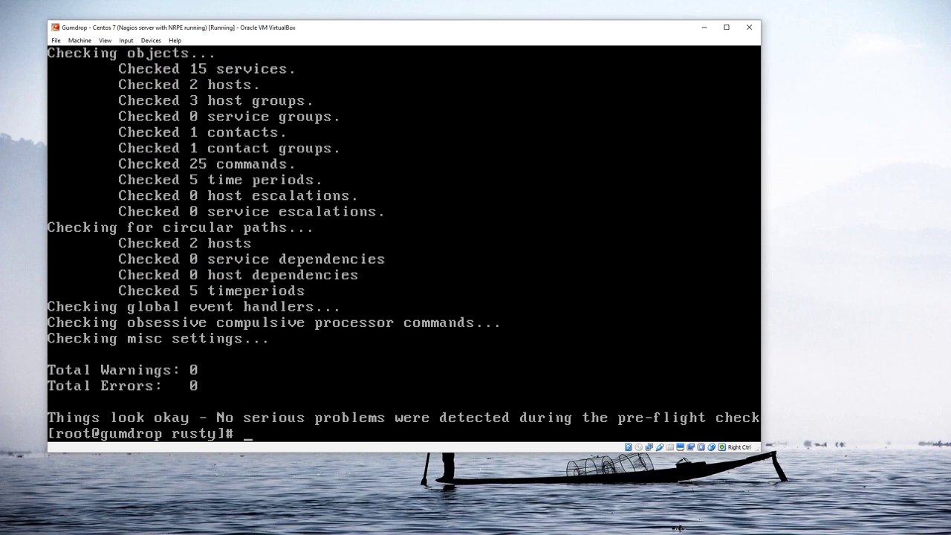
text(systemctl restart nagios)
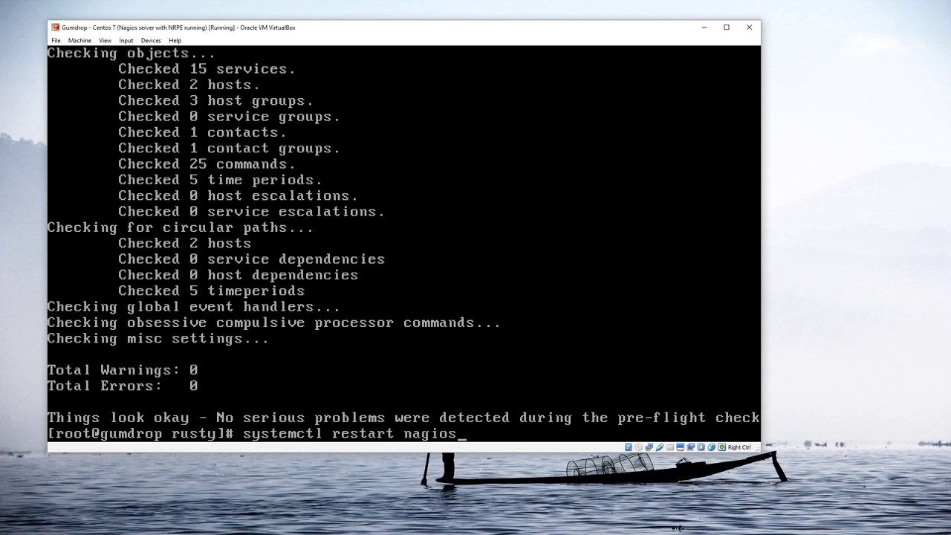
key(Return)
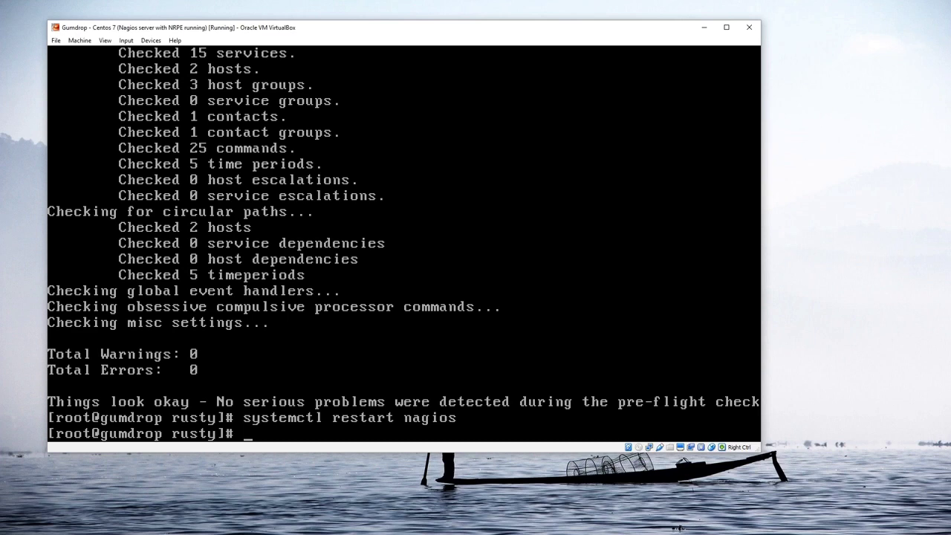
key(alt+Tab)
drag(488, 153, 454, 31)
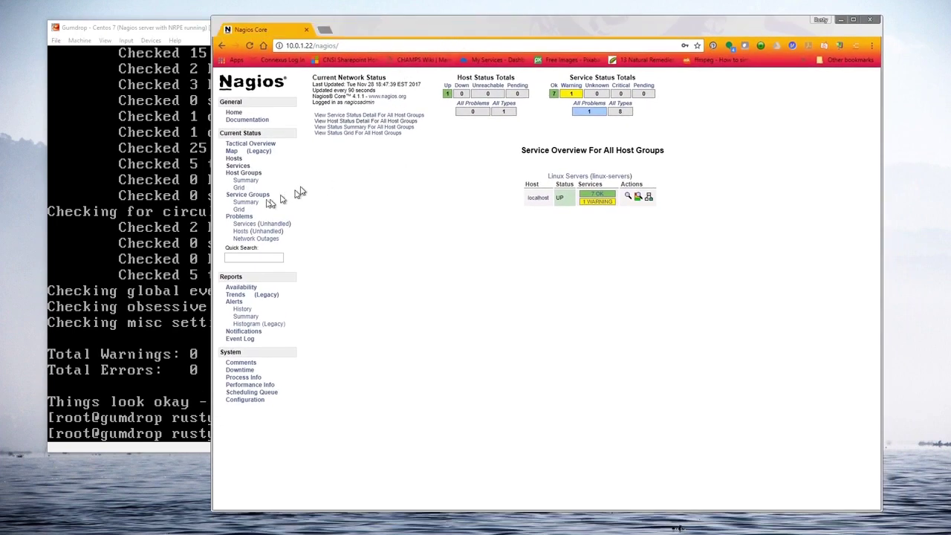
Refresh the Nagios Core page to load the new configuration
click(232, 178)
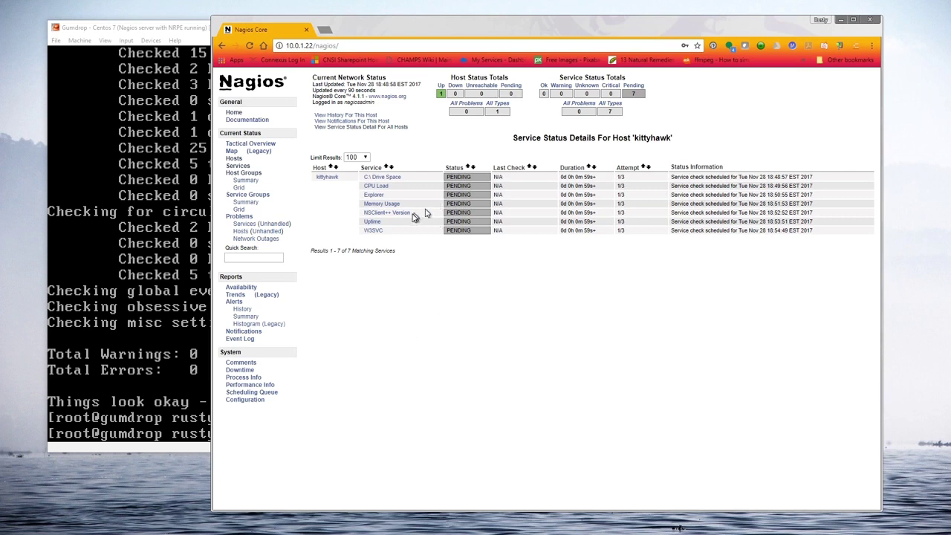
click(244, 395)
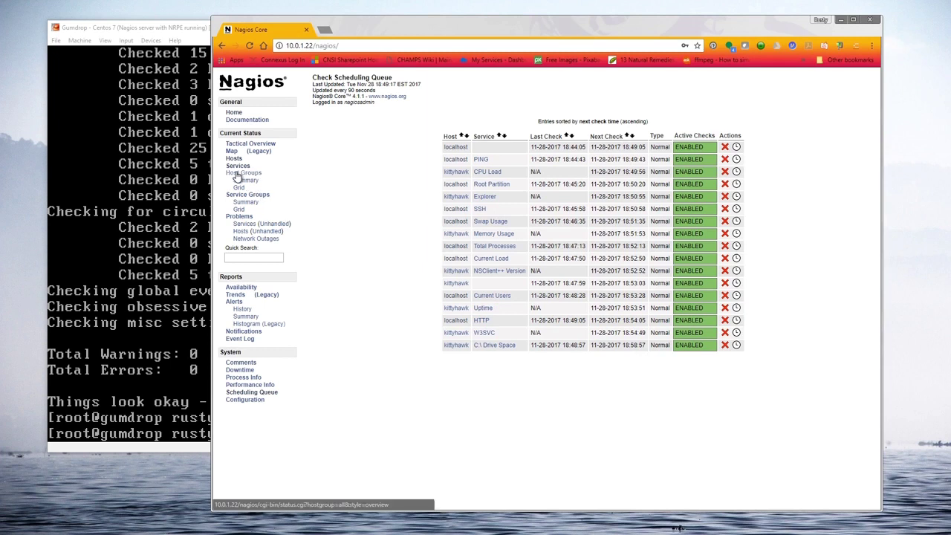
click(236, 176)
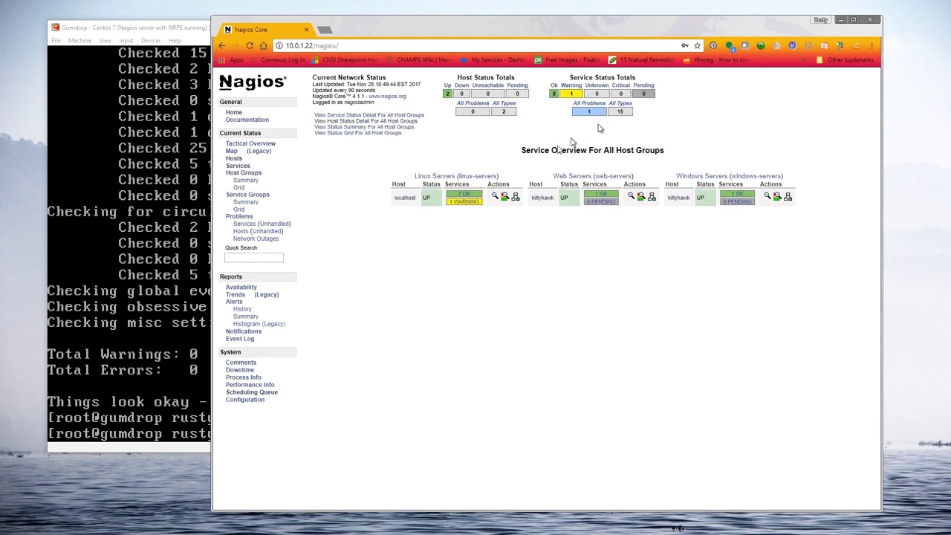
click(539, 199)
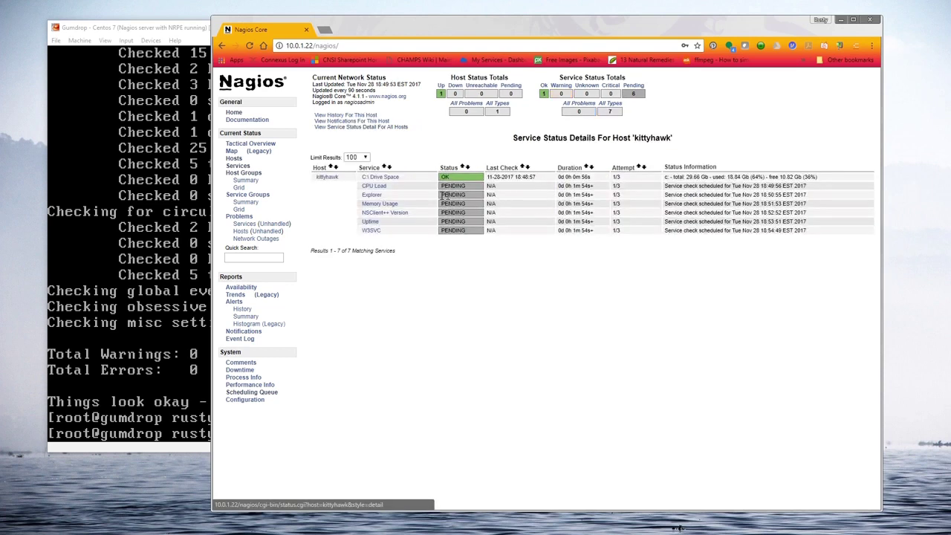
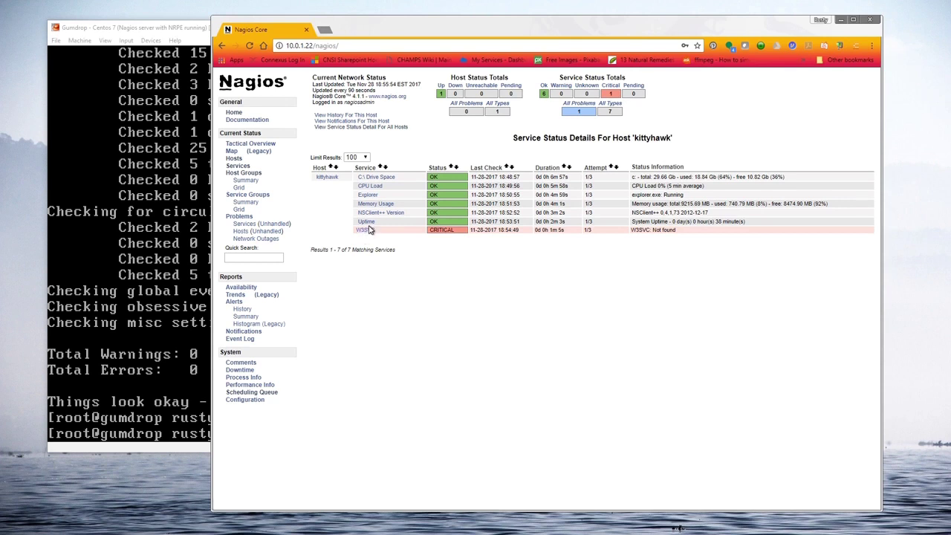
Check localhost's service details, then return to the host group overview showing kittyhawk and localhost service counts
click(247, 180)
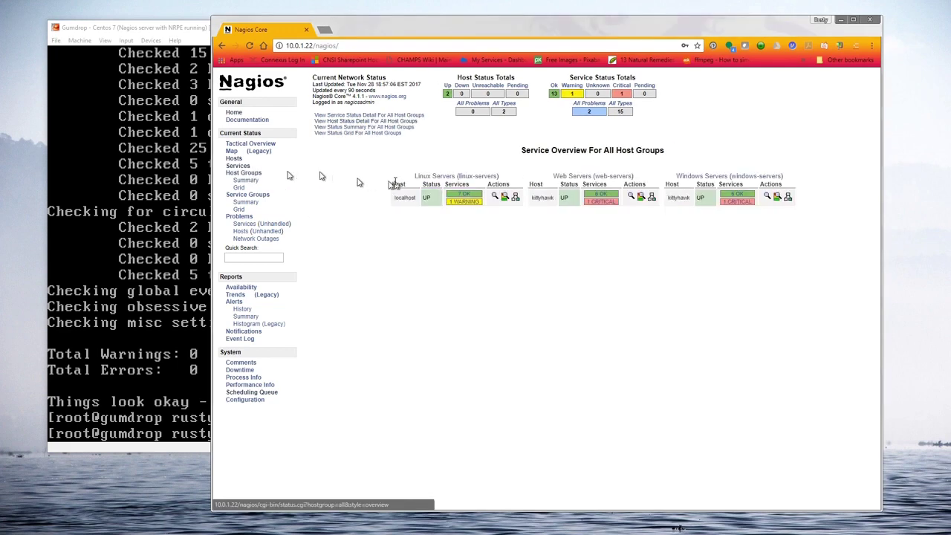
click(398, 199)
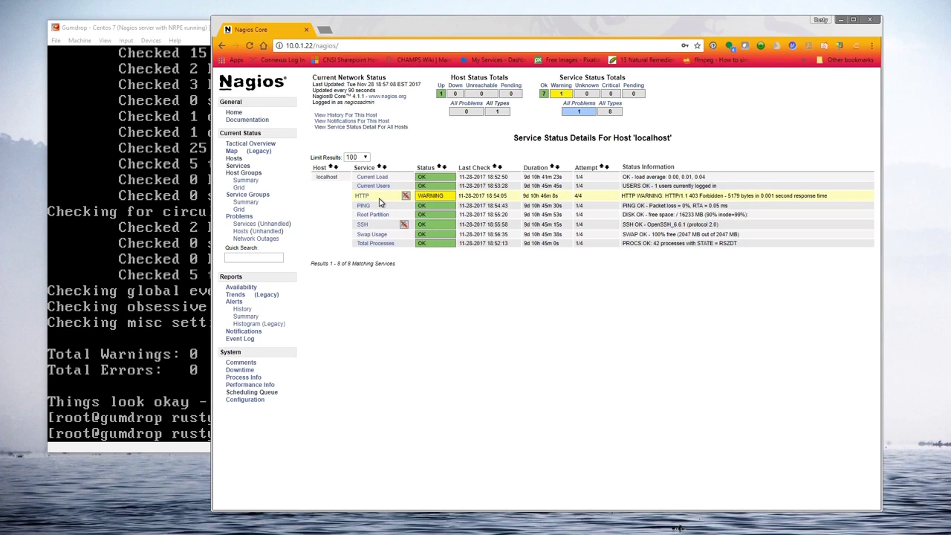
click(248, 175)
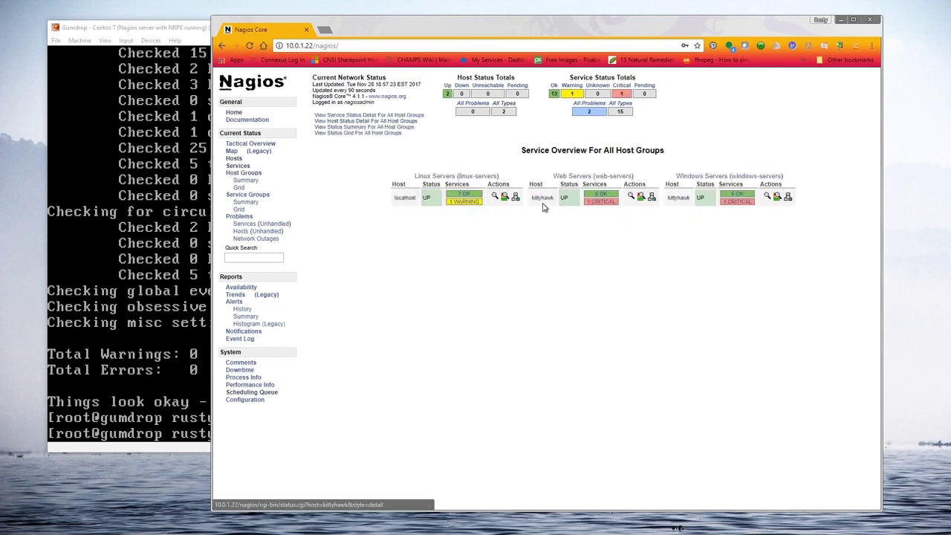